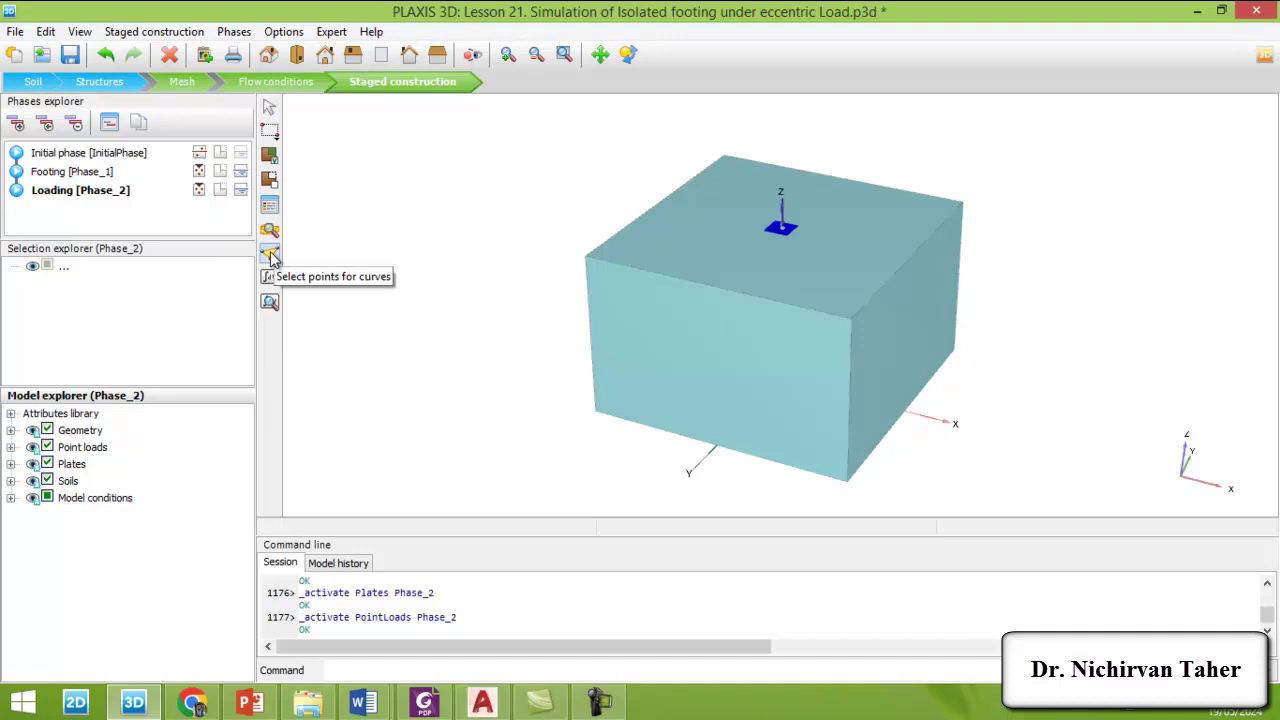
- Search for points closest to (0, 0, 10) and store plate Node 4399 as the curve point
click(270, 256)
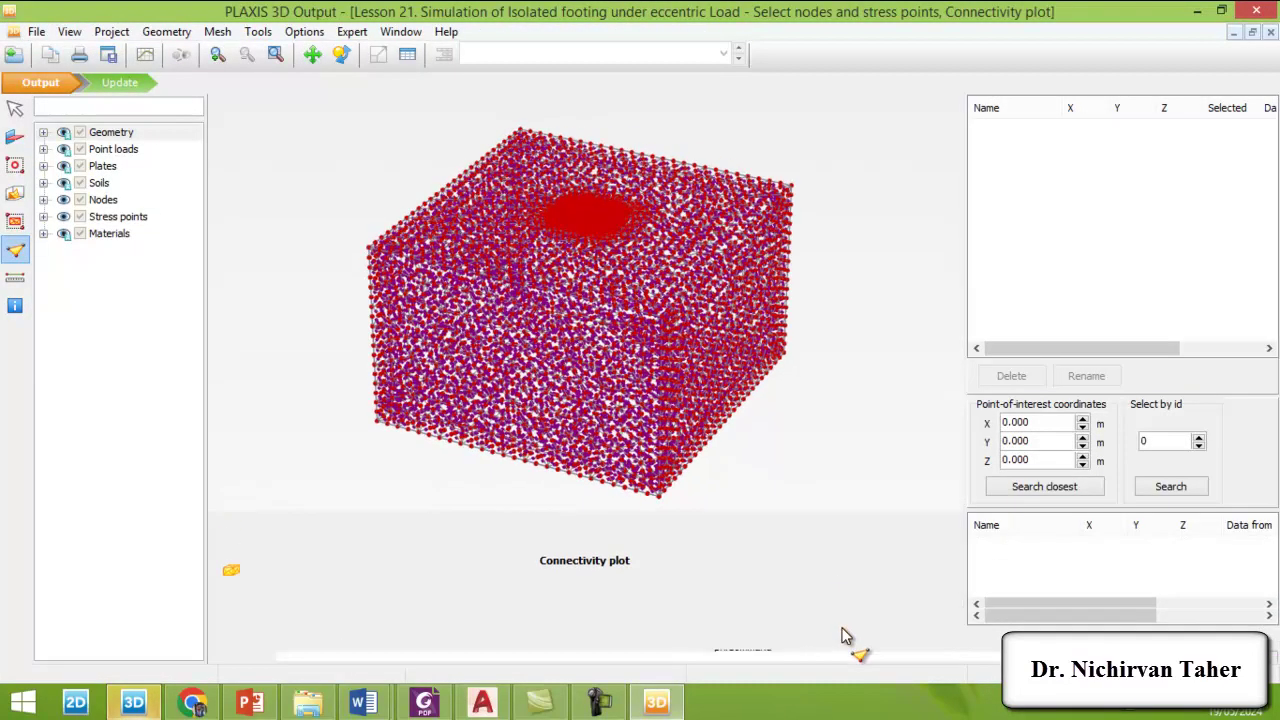
drag(1018, 465, 980, 466)
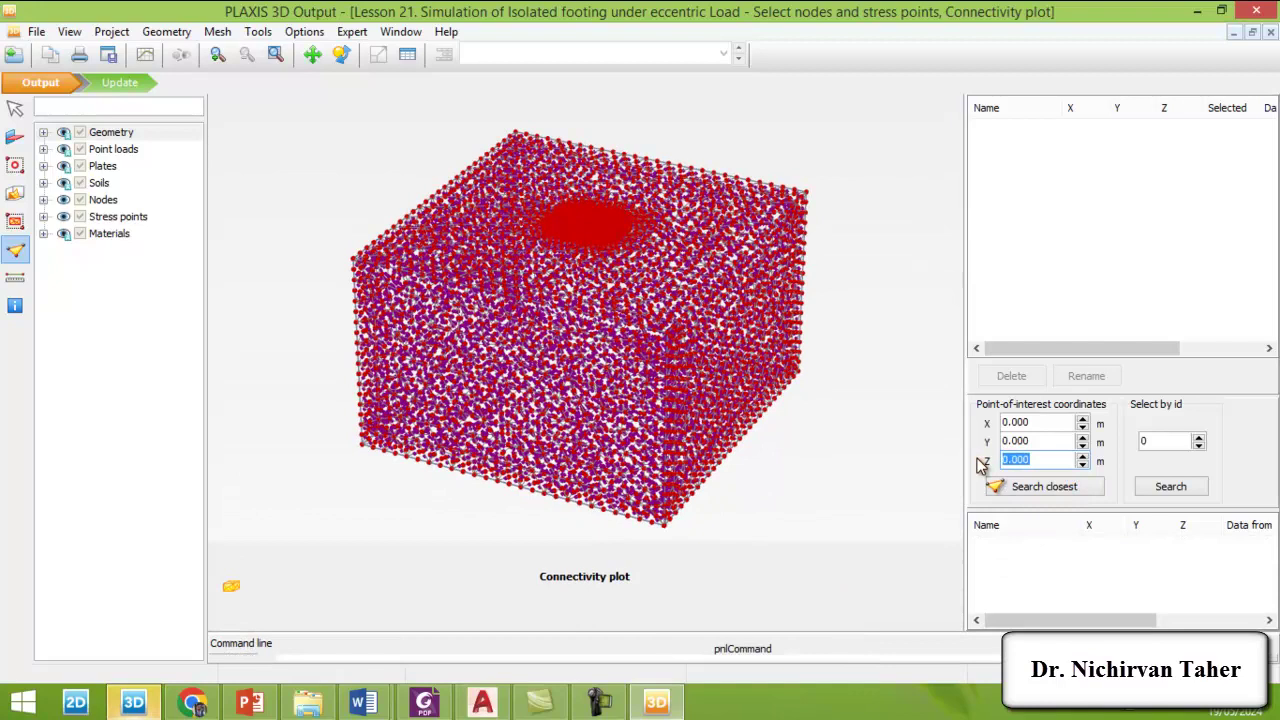
text(10)
click(1043, 487)
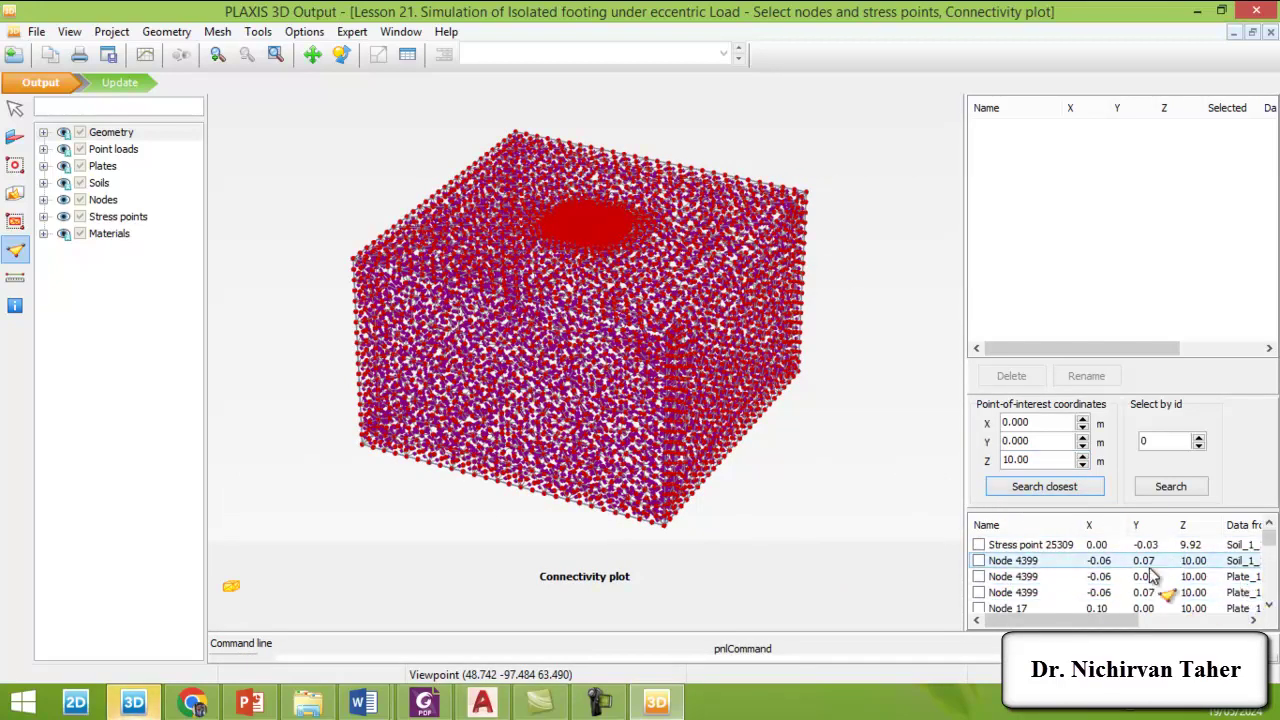
click(979, 576)
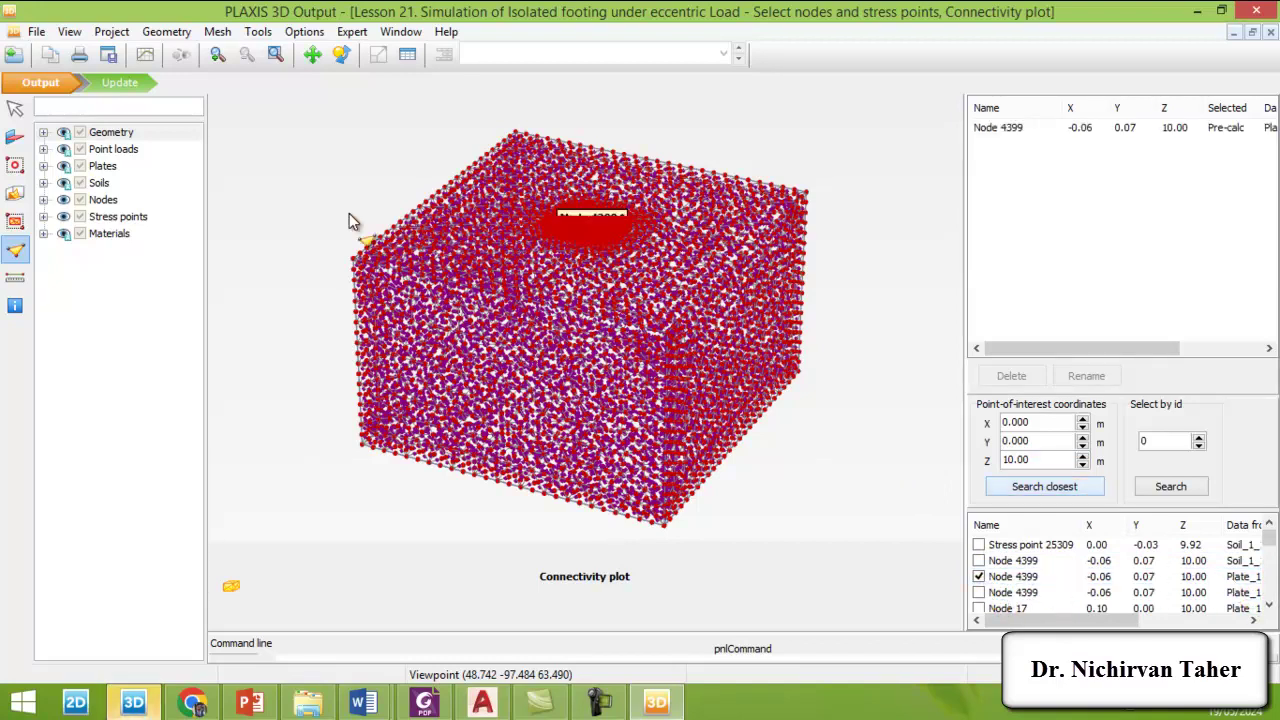
click(136, 86)
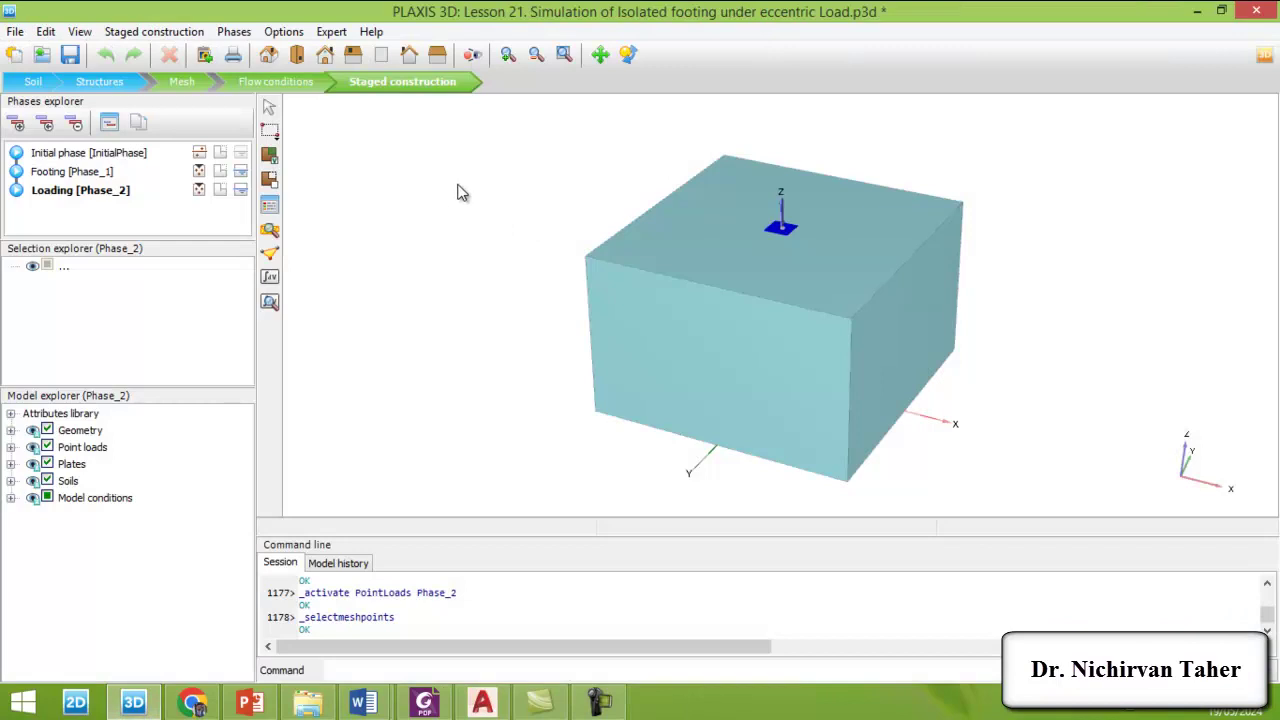
- Calculate the Footing and Loading phases, and save the project
click(272, 279)
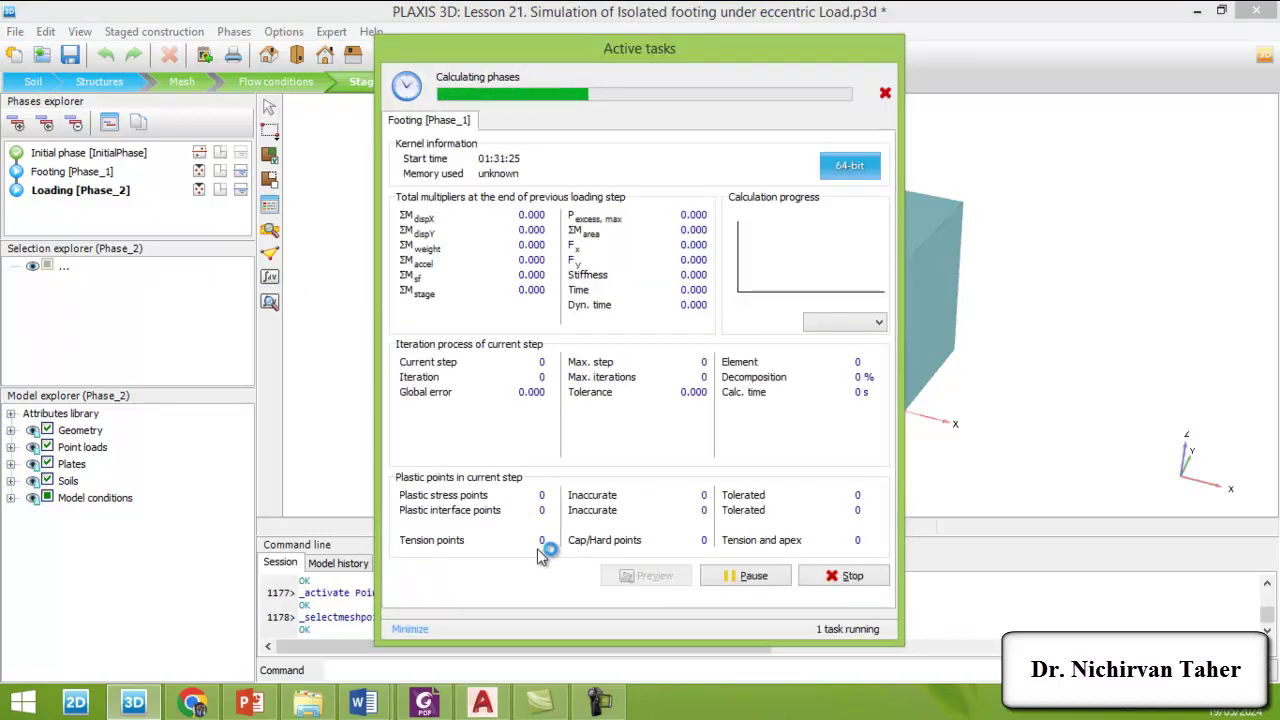
click(597, 704)
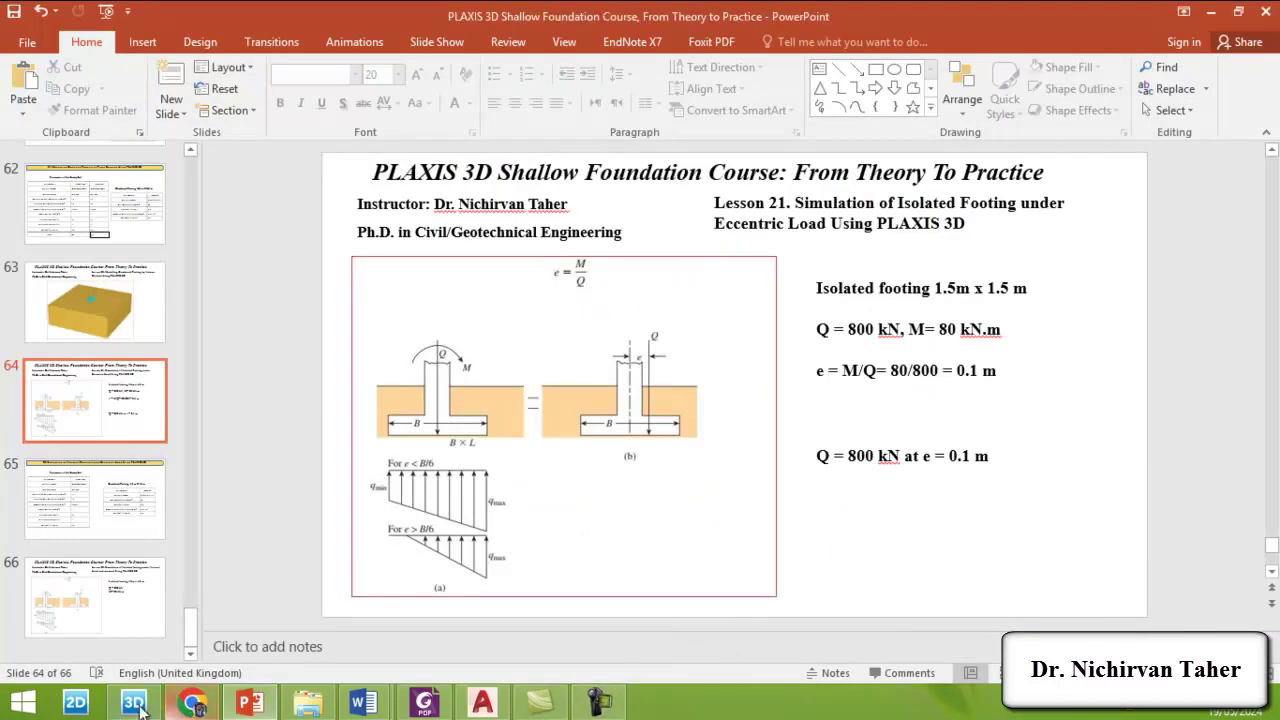
click(136, 704)
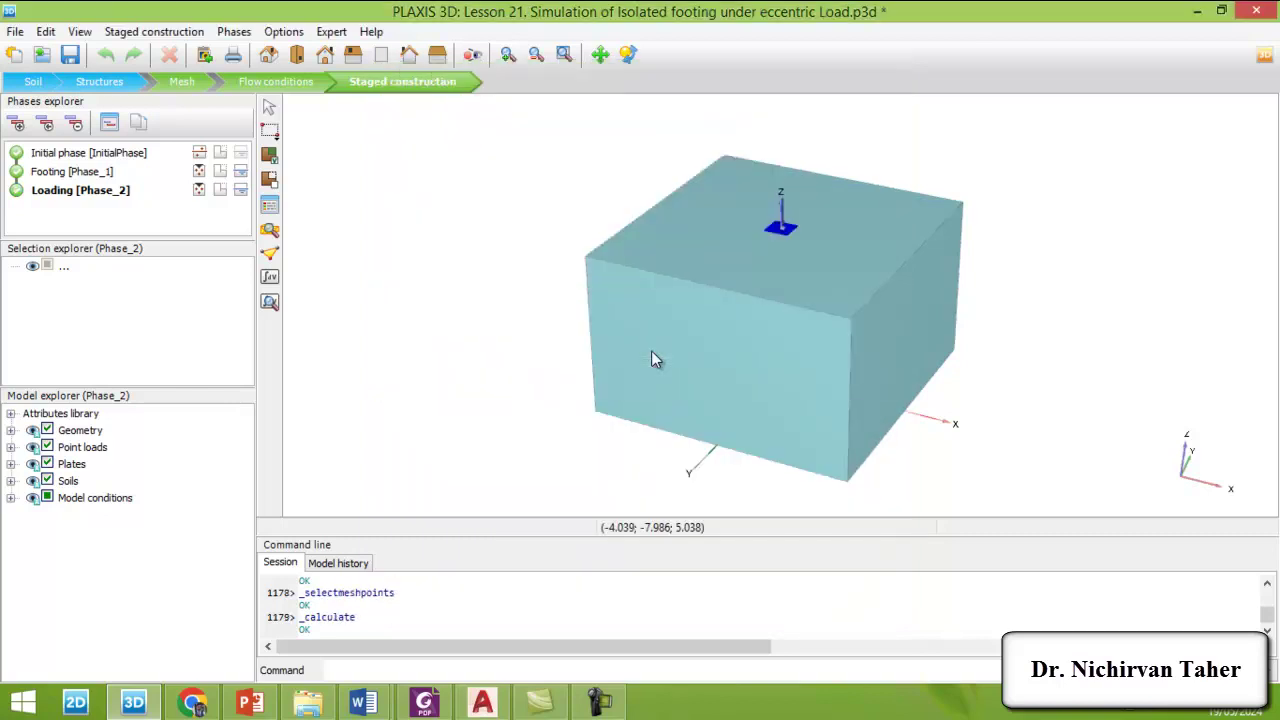
click(71, 56)
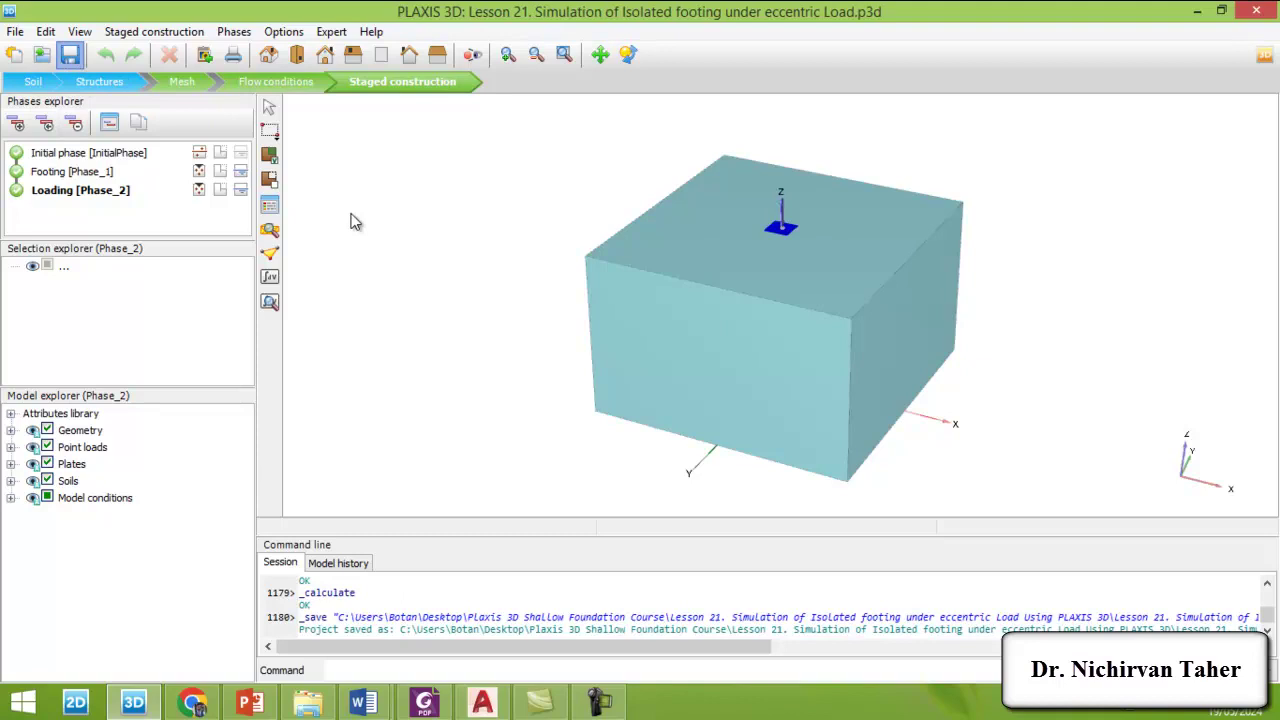
- Open the calculation results of Loading [Phase_2] and enlarge the deformed mesh plot
click(270, 304)
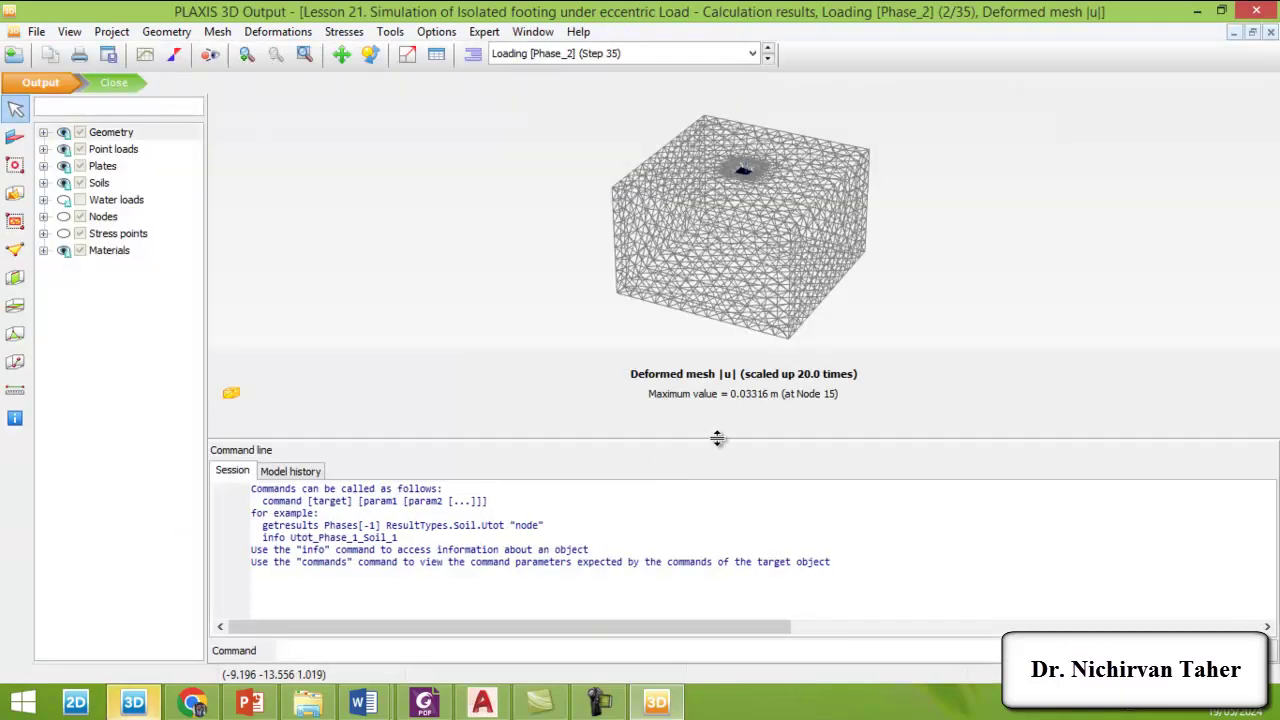
drag(714, 437, 686, 650)
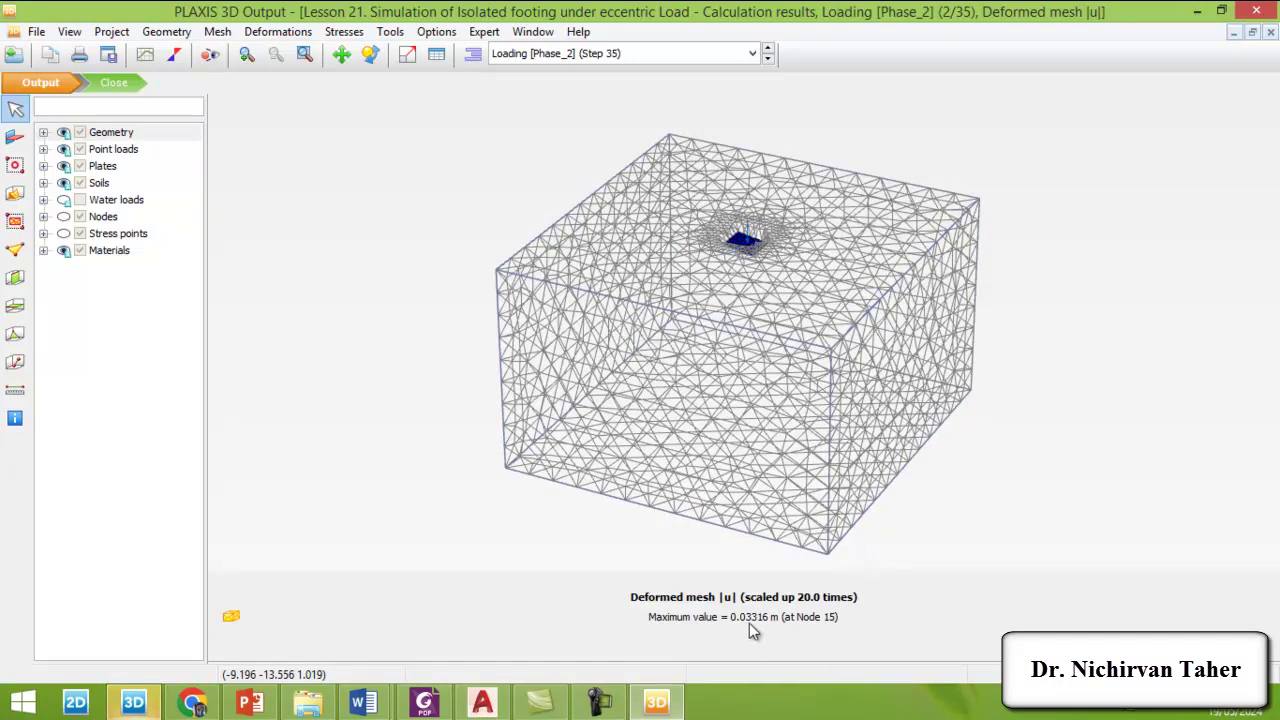
scroll(740, 245, up, 3)
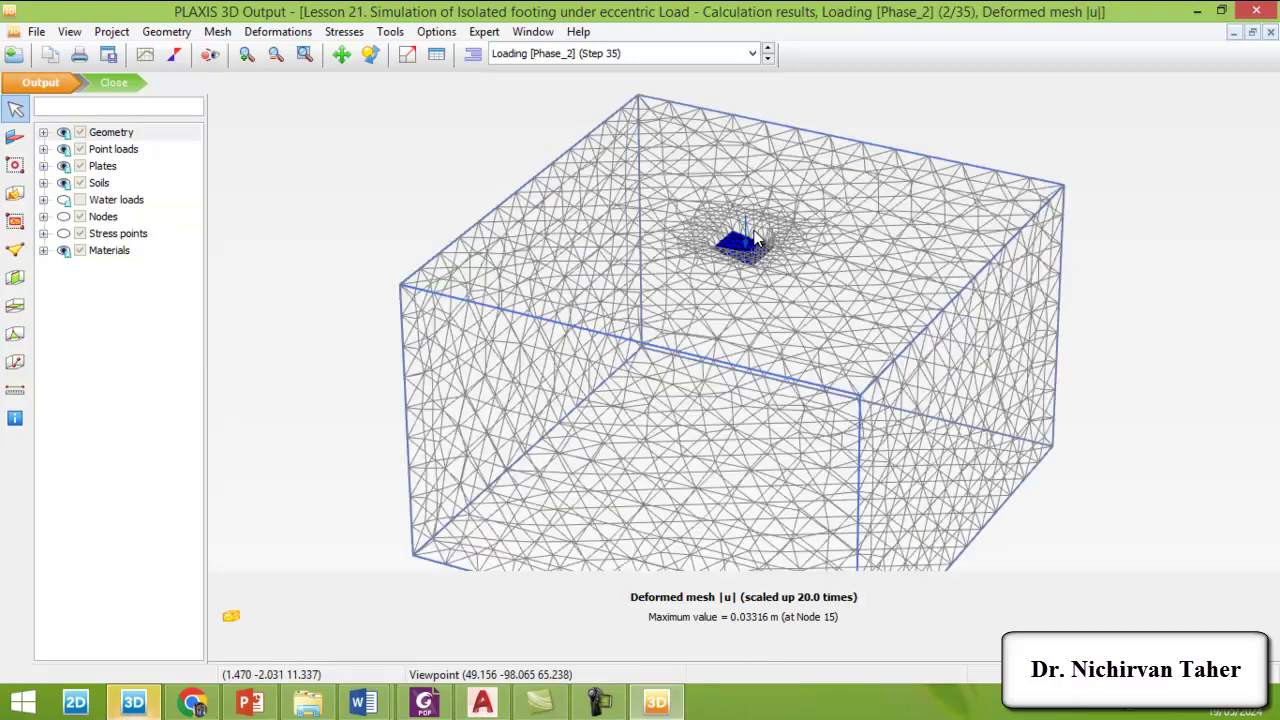
- Display the deformed mesh with shaded soil surfaces and examine the footing and surrounding soil under the point load
click(217, 31)
click(300, 293)
scroll(788, 290, down, 2)
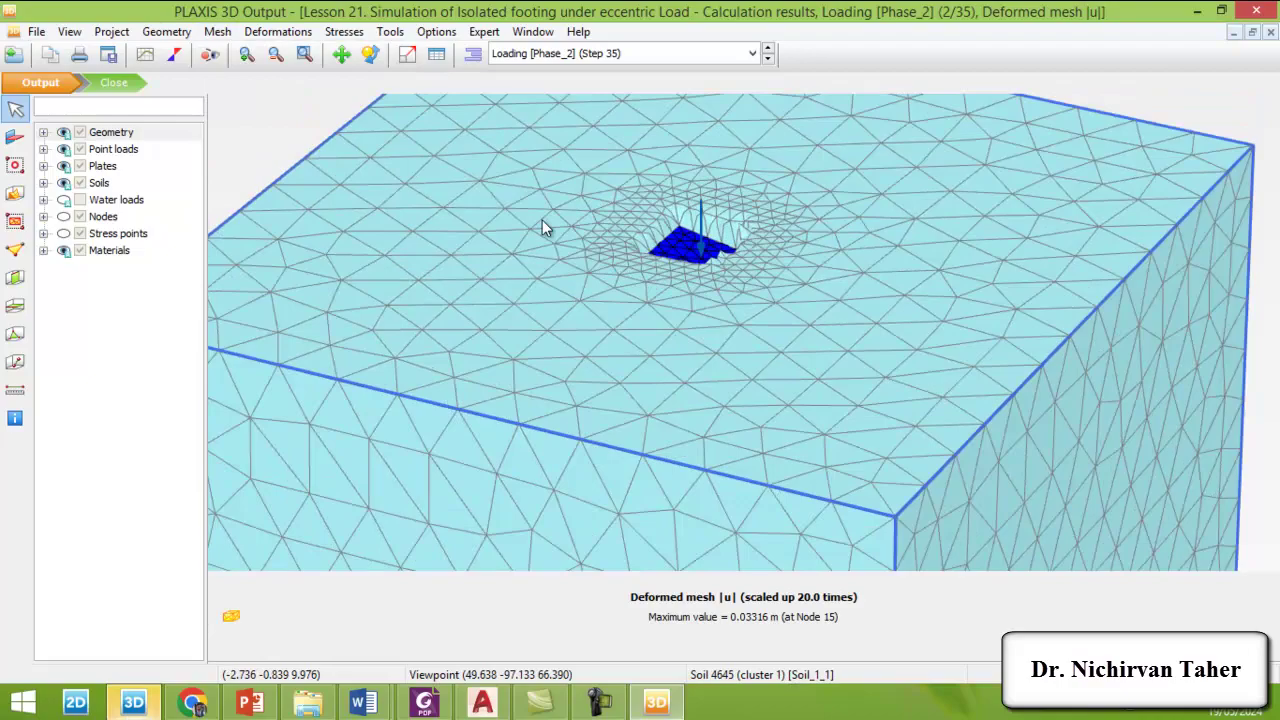
click(370, 53)
drag(508, 290, 705, 410)
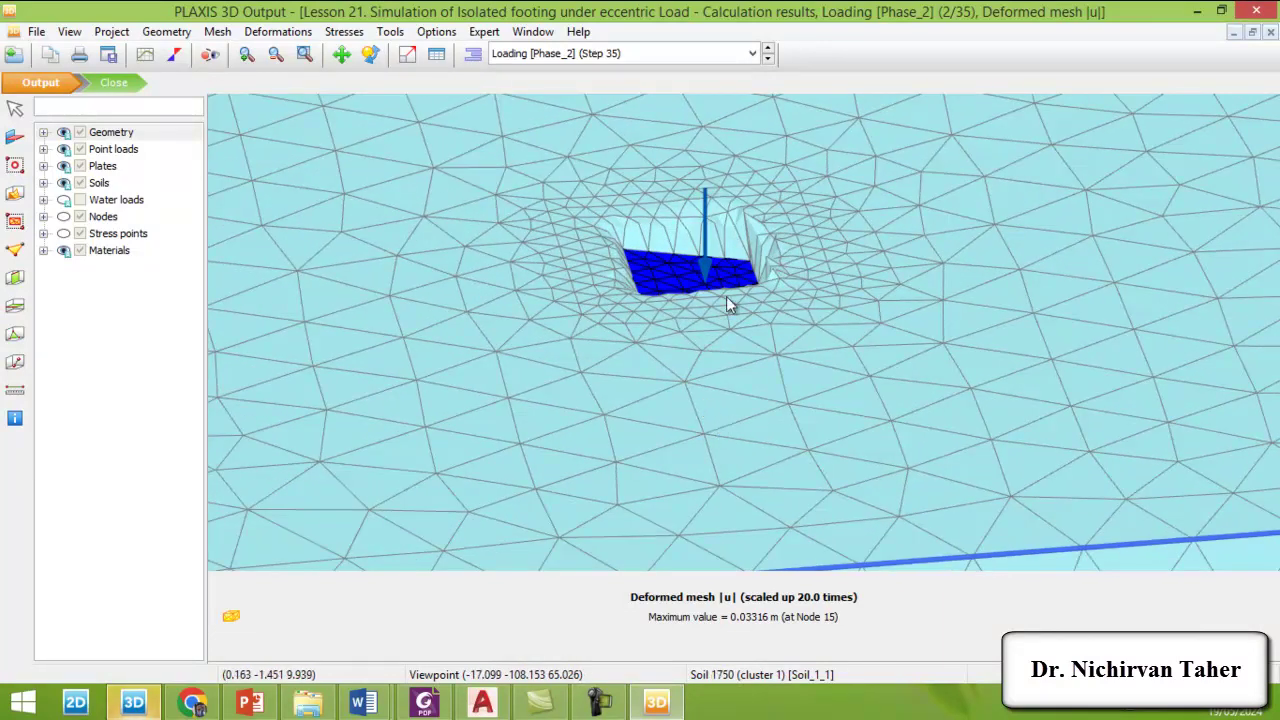
scroll(726, 297, up, 2)
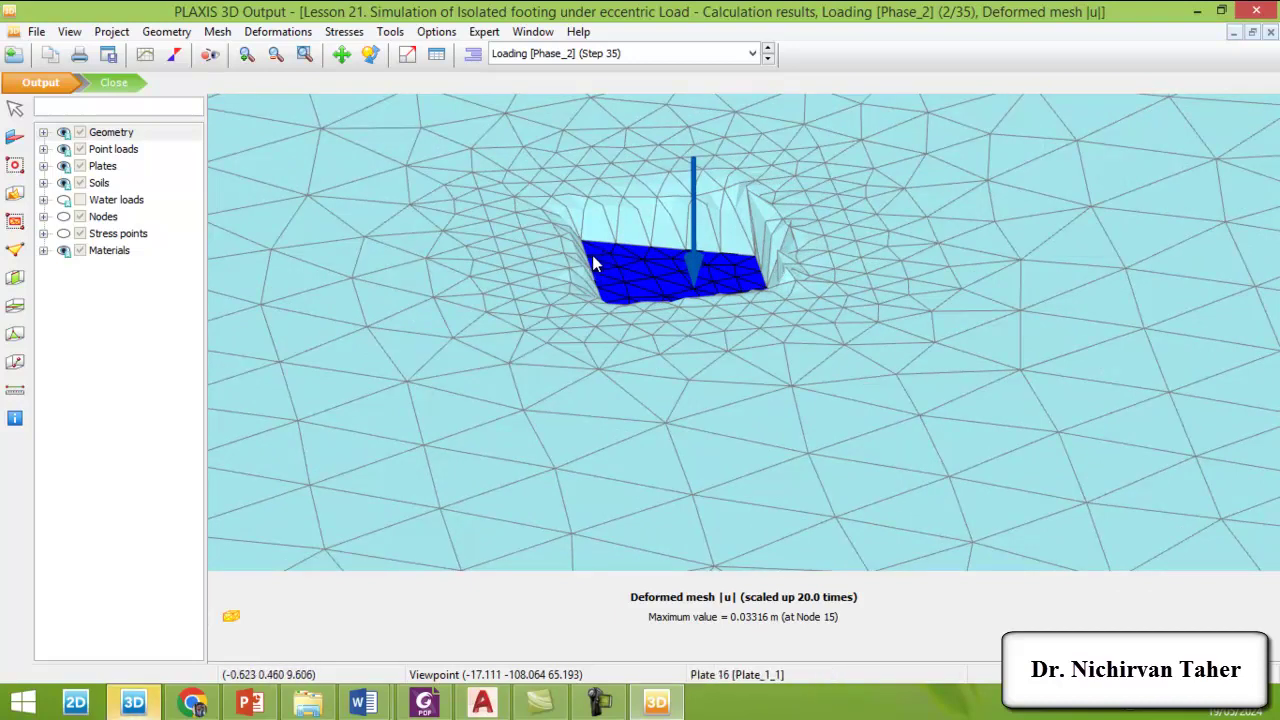
- Display the total vertical displacements uz over the whole soil model
click(289, 36)
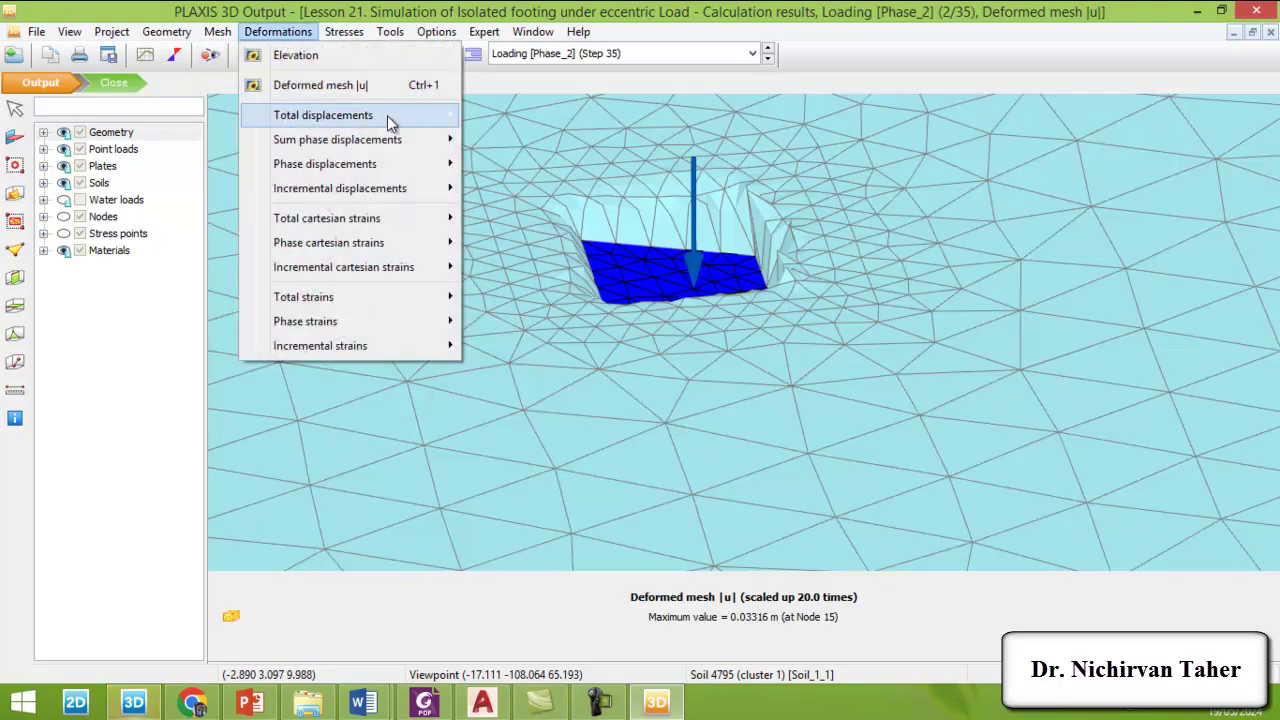
mouse_move(389, 114)
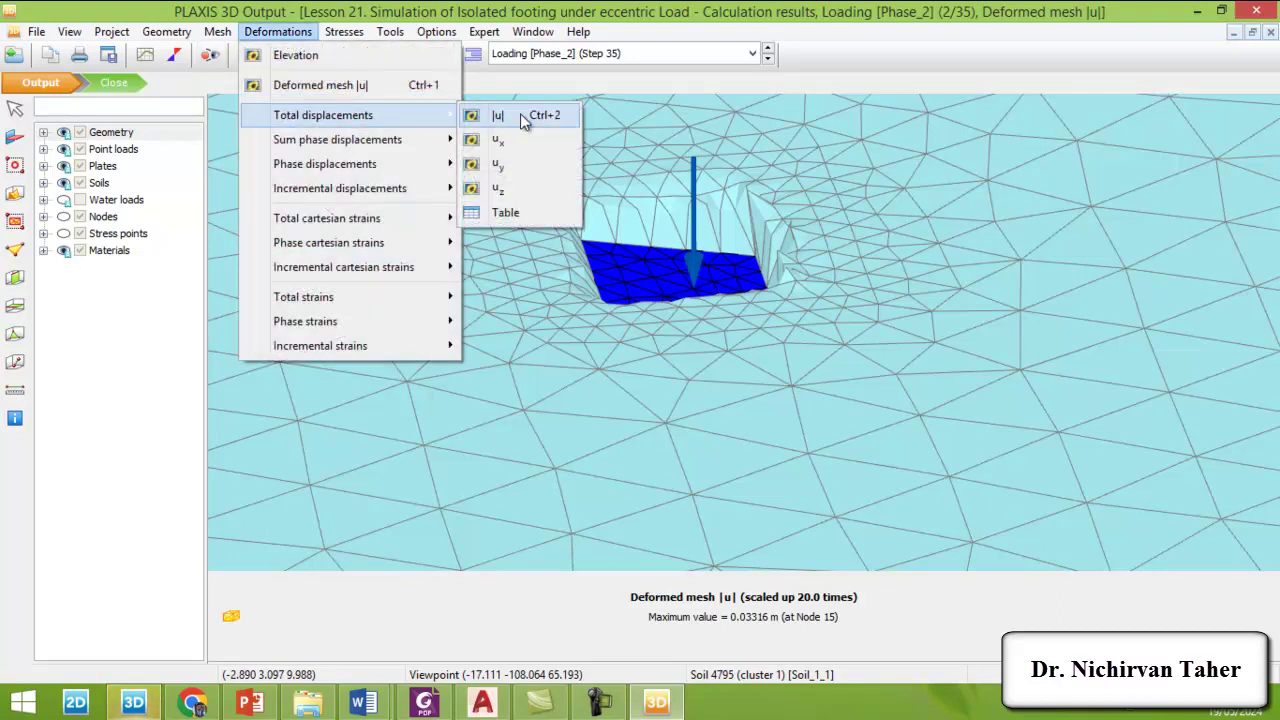
click(520, 196)
scroll(730, 363, down, 3)
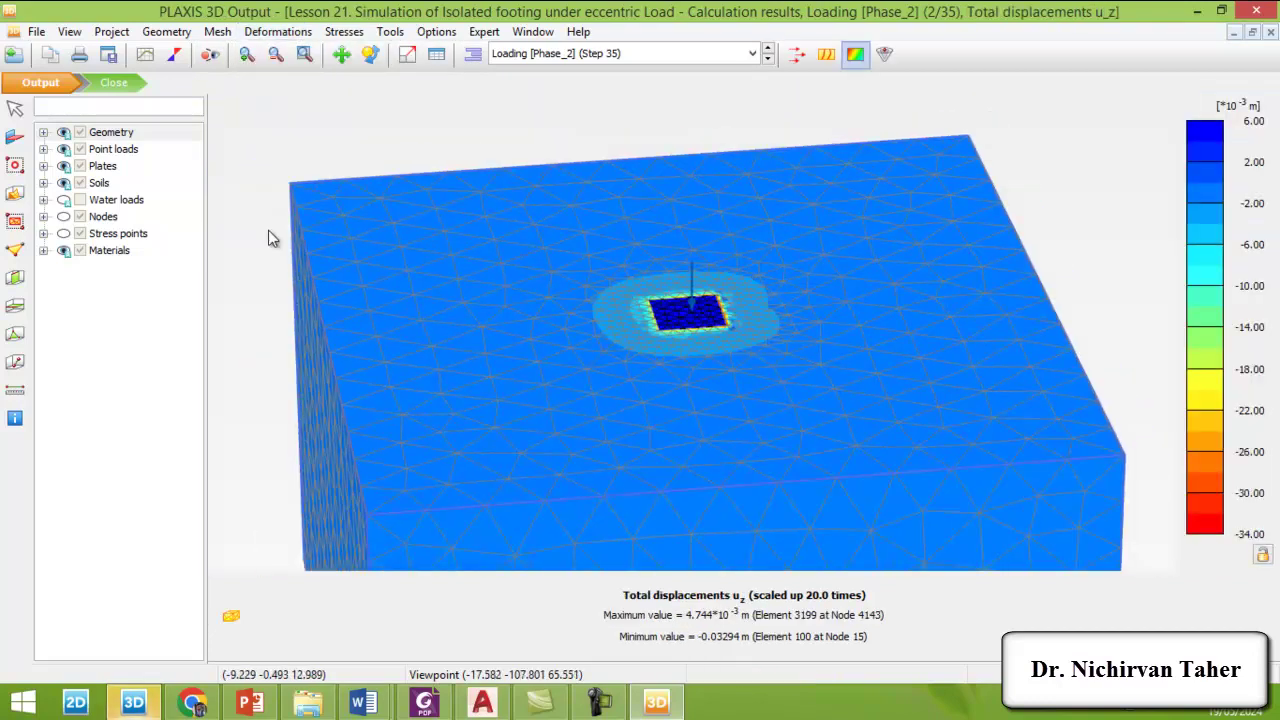
- Create a vertical cross section through the footing from about (-9.27, 0.55) to about (9.78, -1.02)
click(15, 278)
click(735, 347)
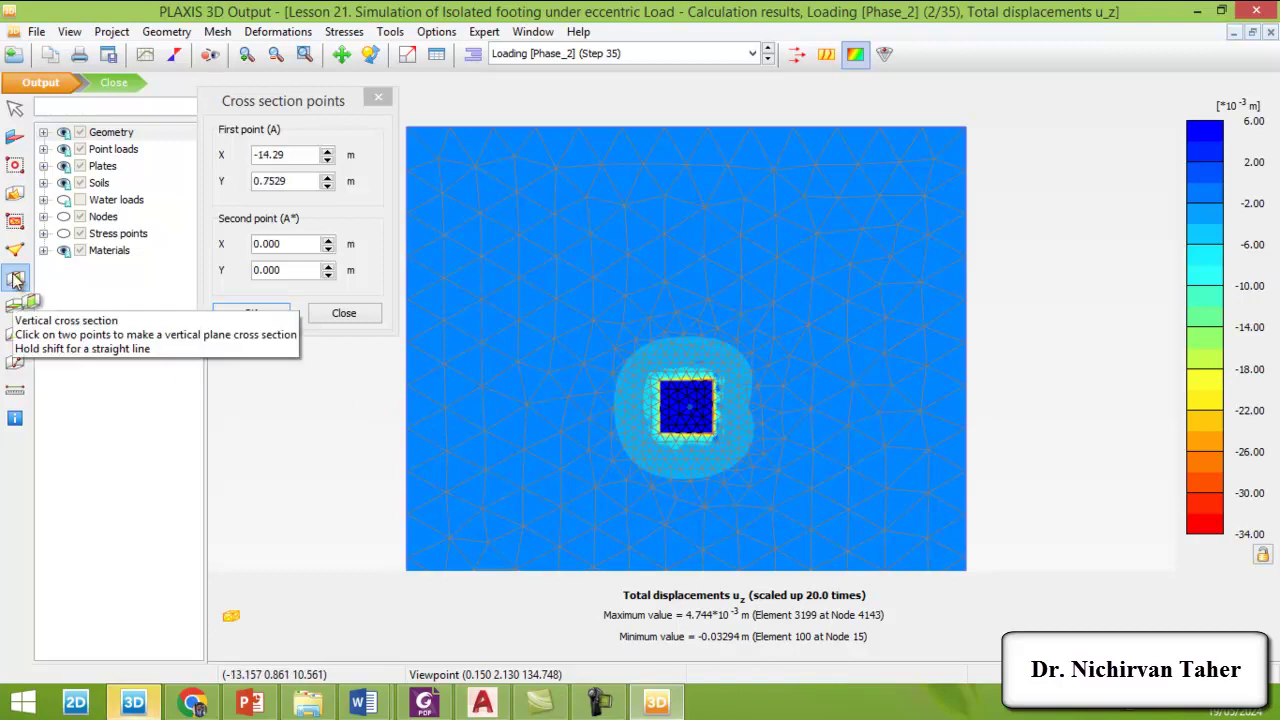
click(387, 383)
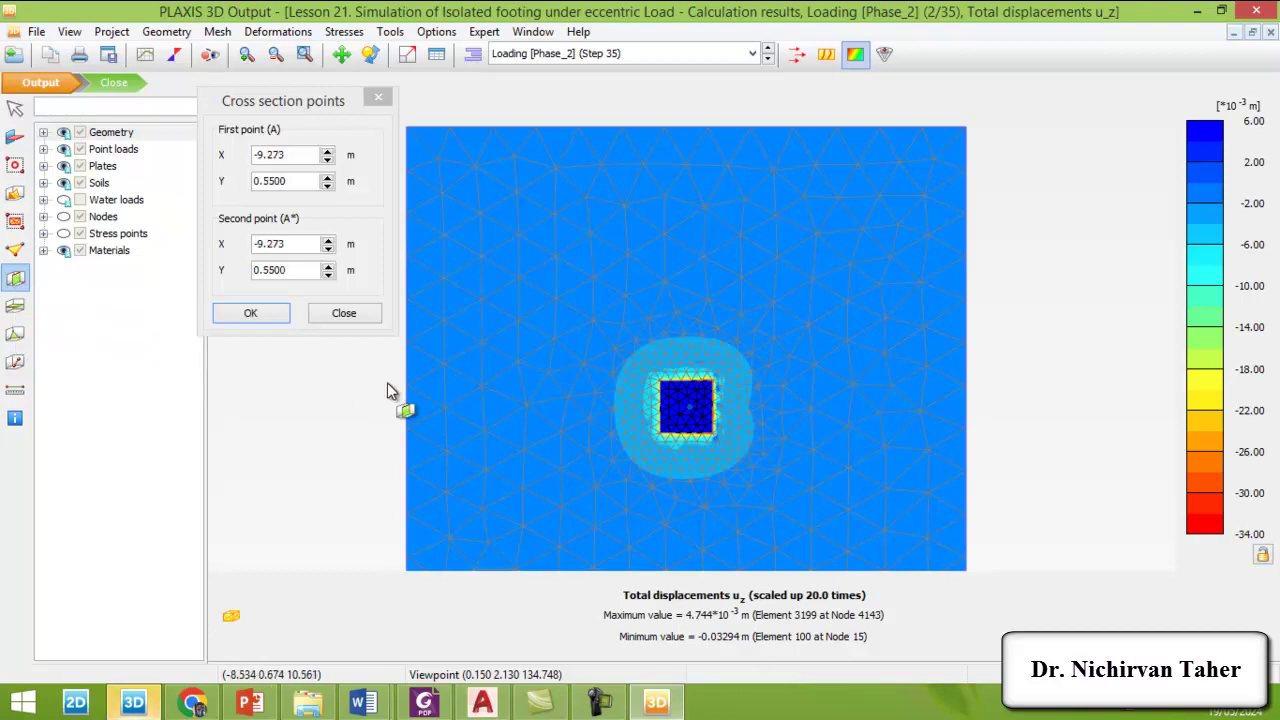
click(1003, 437)
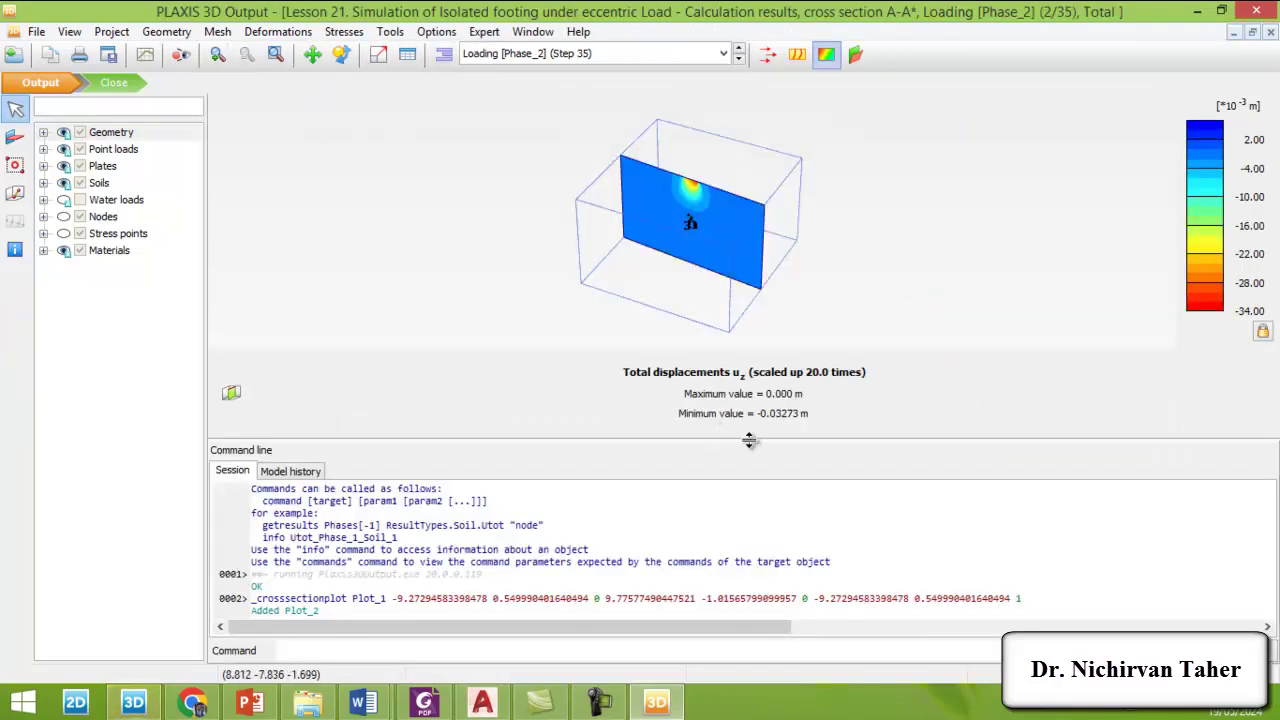
- Enlarge the cross-section plot and examine the uz distribution beneath the footing from the front
drag(748, 440, 749, 662)
click(341, 54)
drag(570, 335, 736, 281)
scroll(674, 220, up, 3)
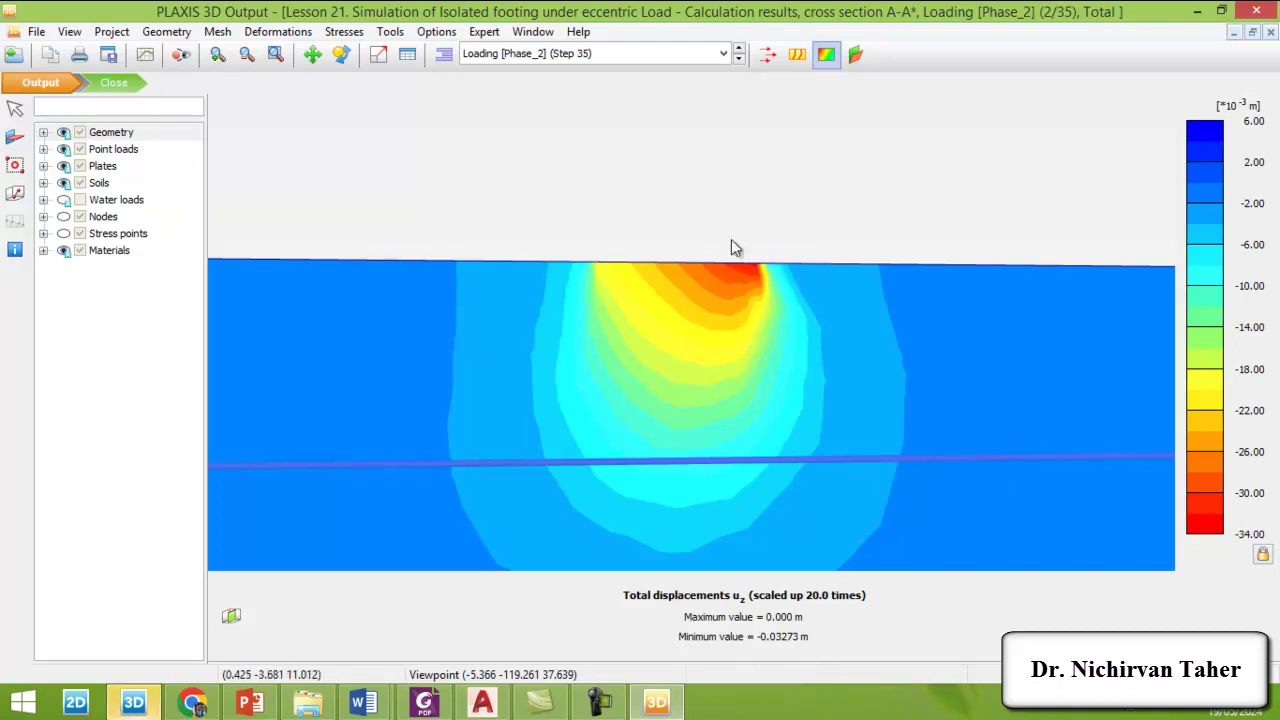
scroll(740, 262, down, 5)
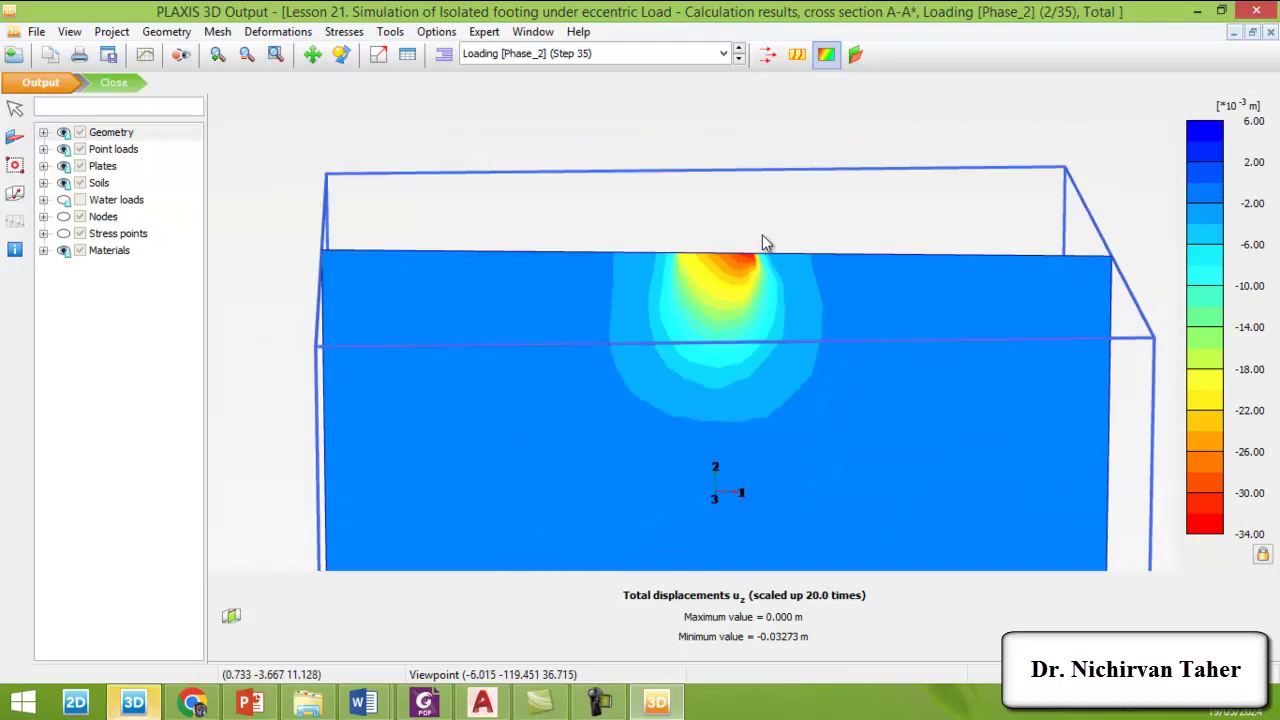
- Display the total displacements |u| on the cross section and inspect the zone below the footing
click(294, 33)
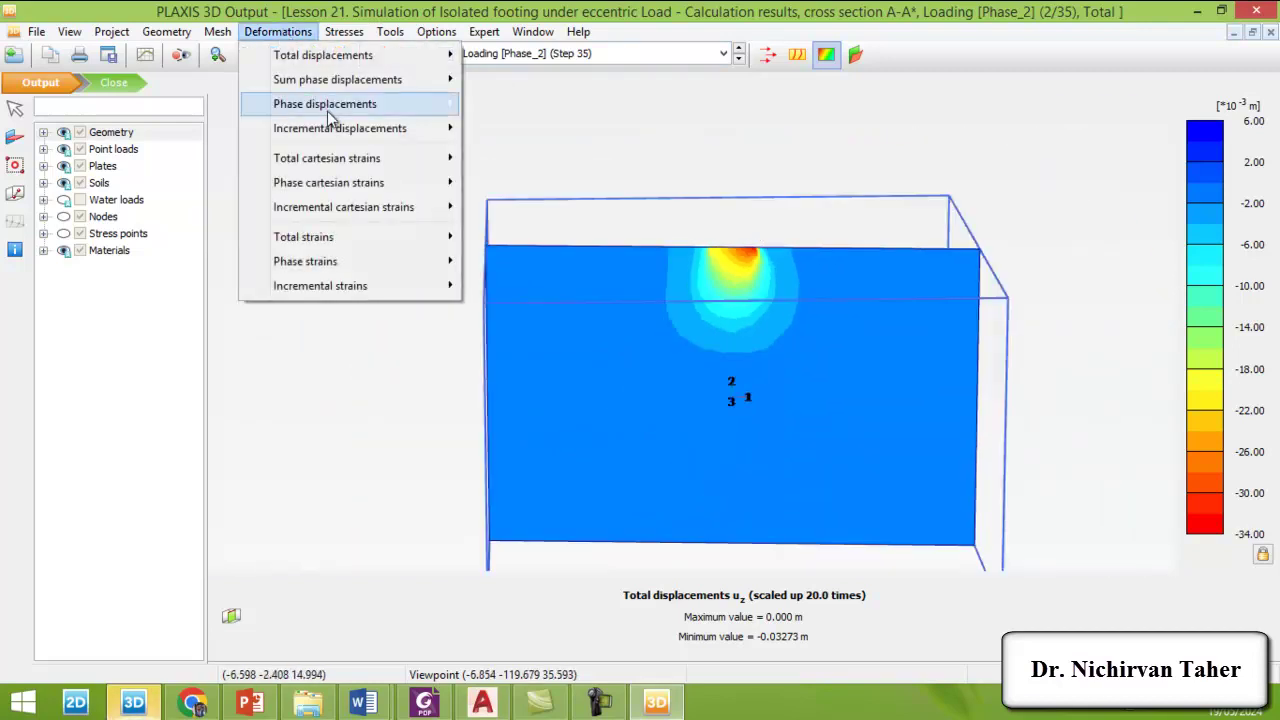
mouse_move(400, 82)
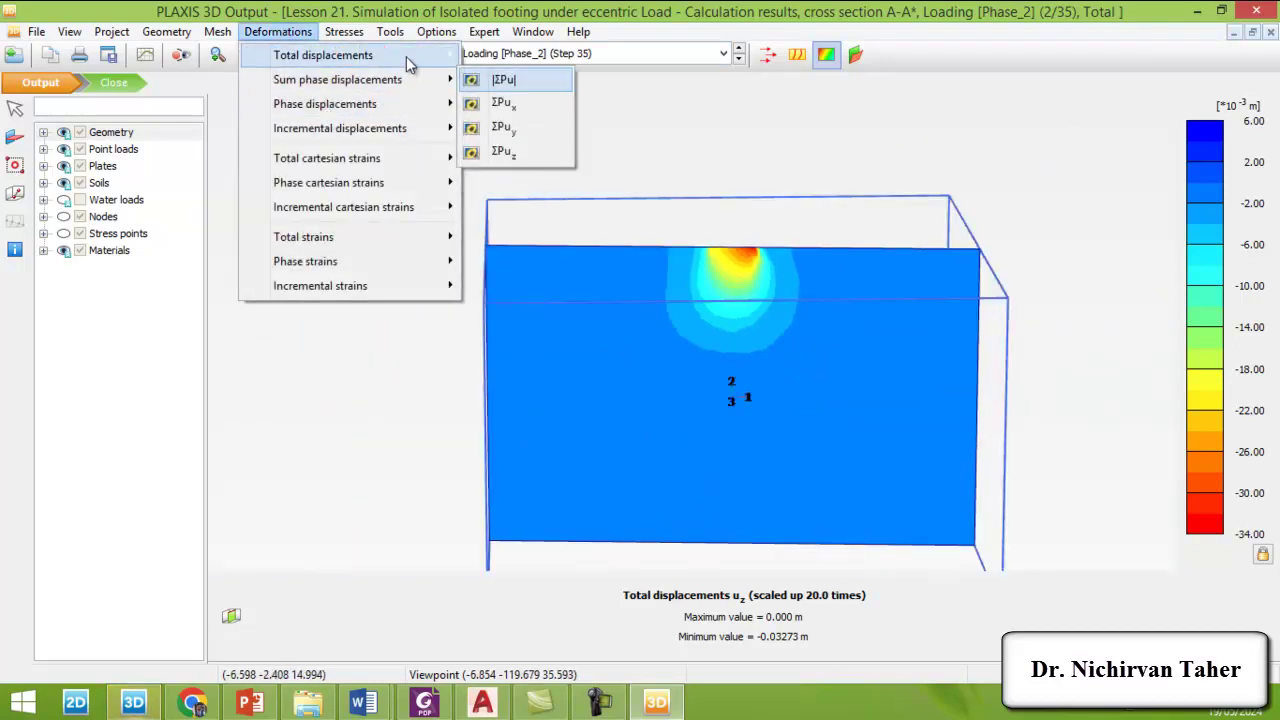
mouse_move(407, 56)
click(492, 57)
scroll(800, 203, up, 2)
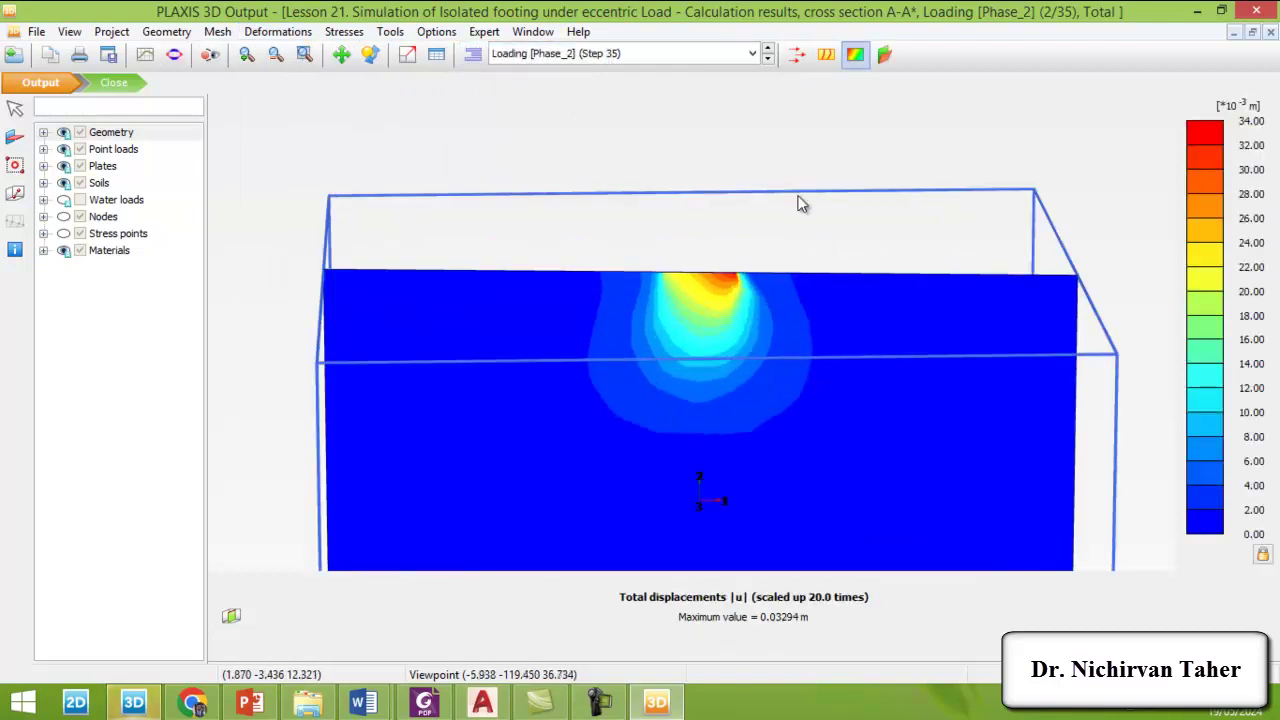
- Show the cross section's total displacements |u| as arrows and examine their directions beneath the footing
click(796, 54)
scroll(777, 218, up, 2)
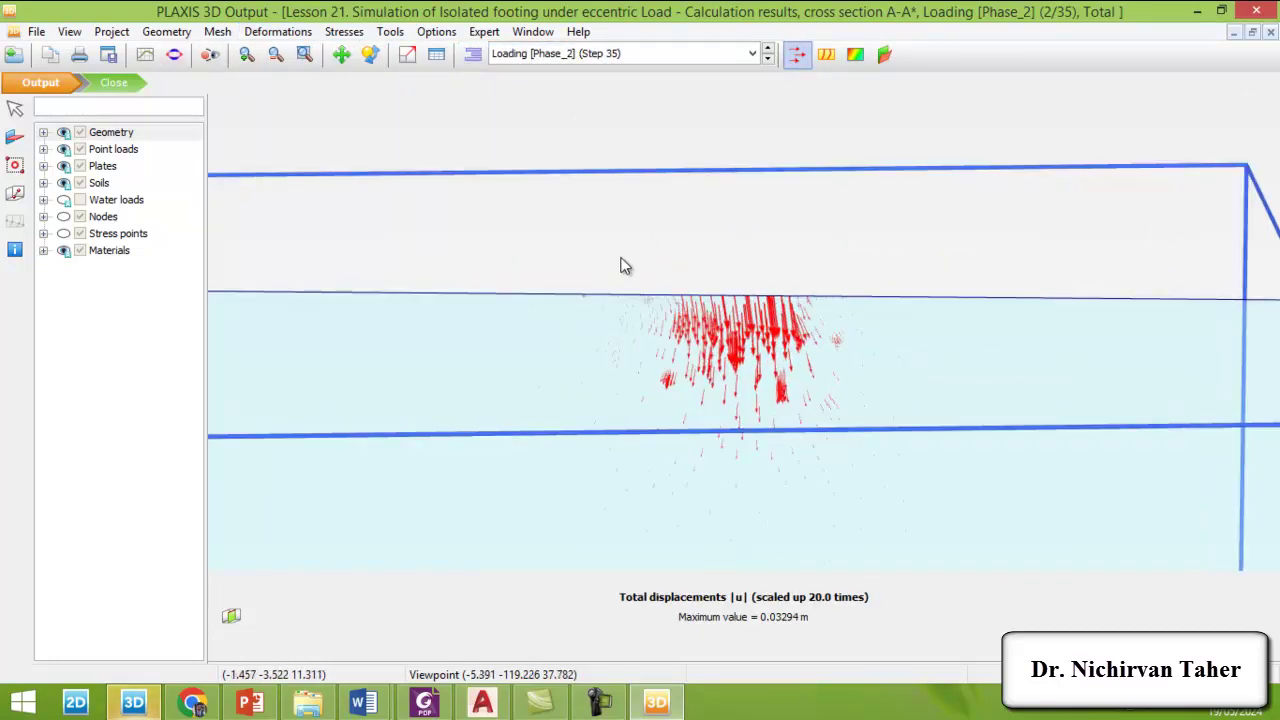
scroll(839, 186, down, 1)
scroll(556, 310, up, 1)
scroll(729, 240, up, 1)
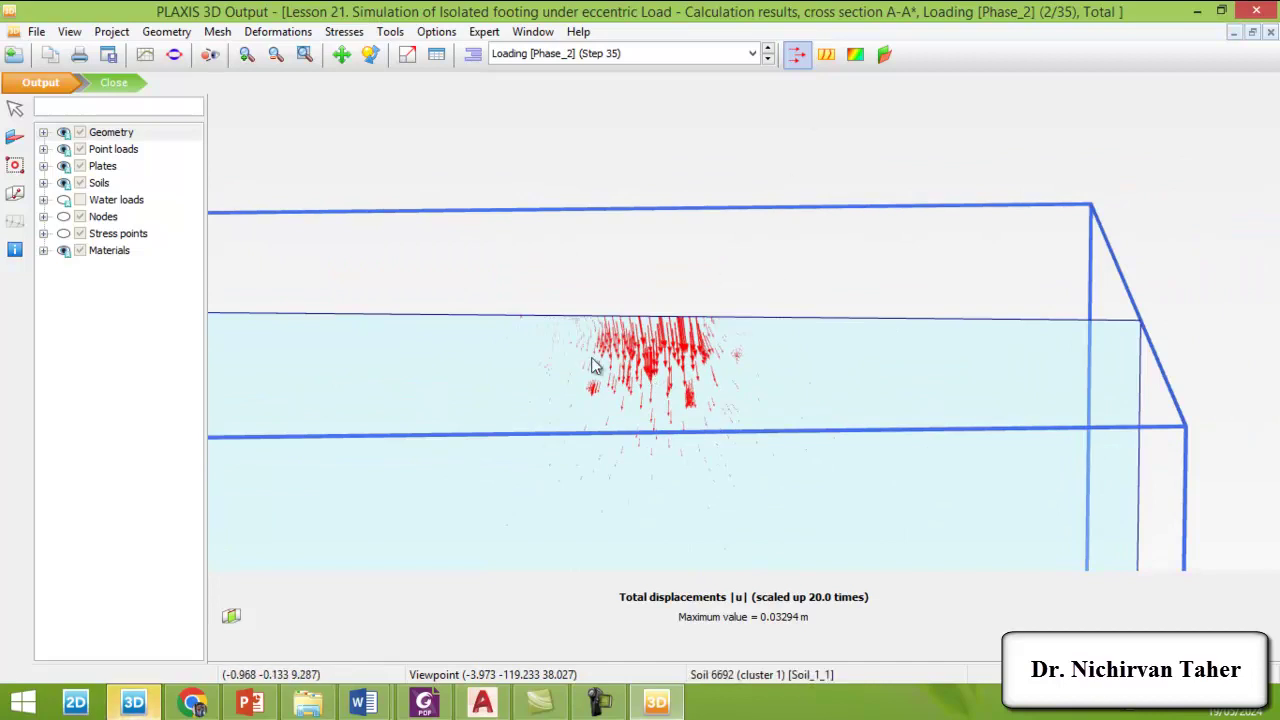
scroll(594, 365, up, 1)
- View the total displacements |u| as contour lines, followed by the deformed cross-section mesh around the footing
click(826, 54)
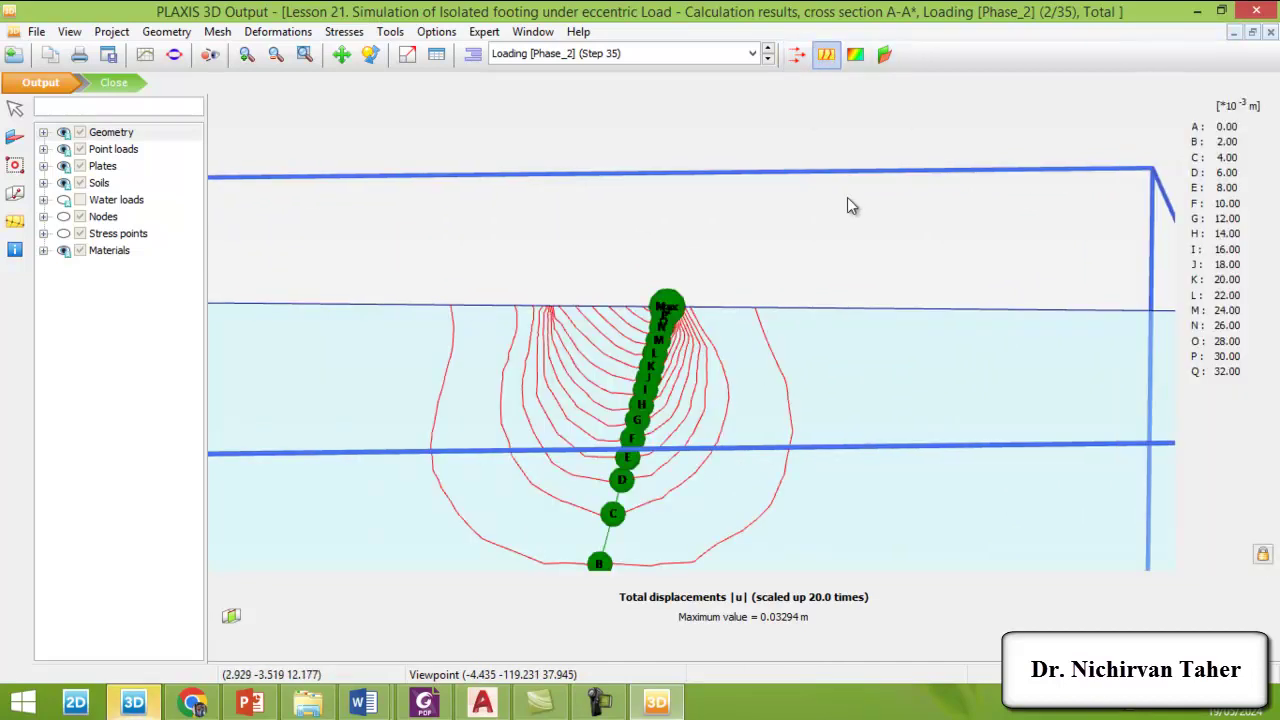
scroll(847, 197, down, 2)
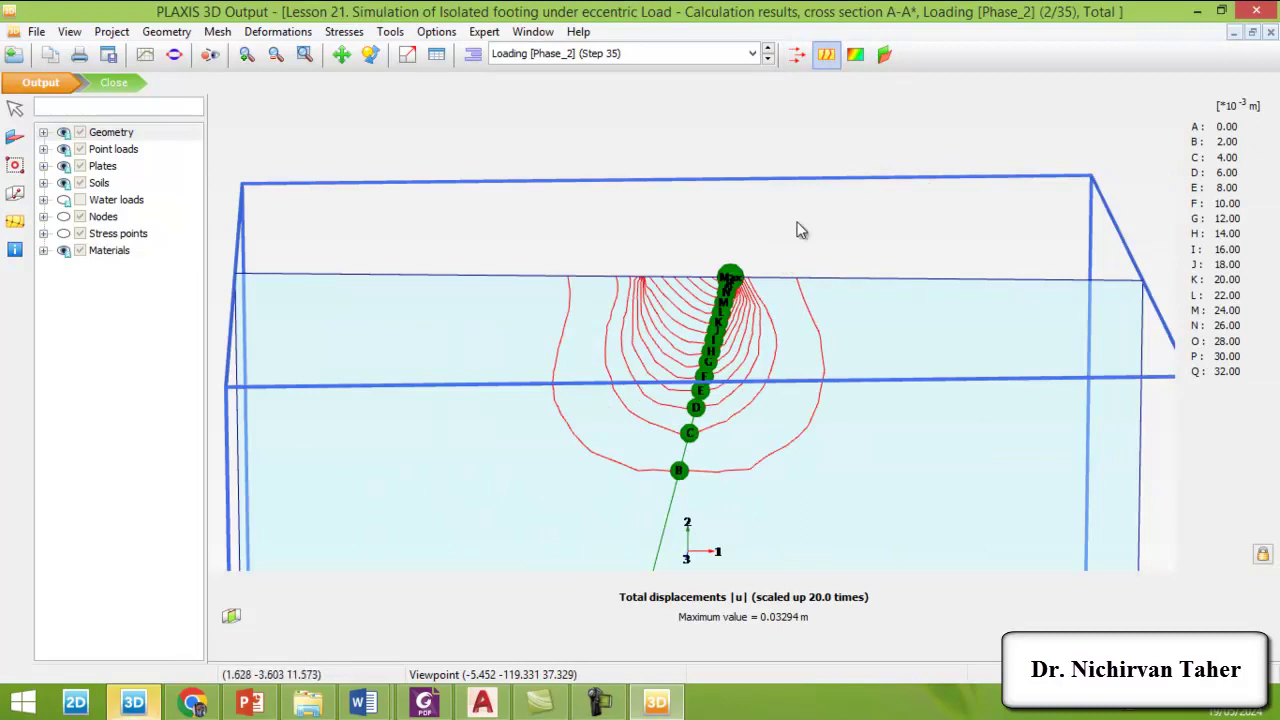
click(884, 54)
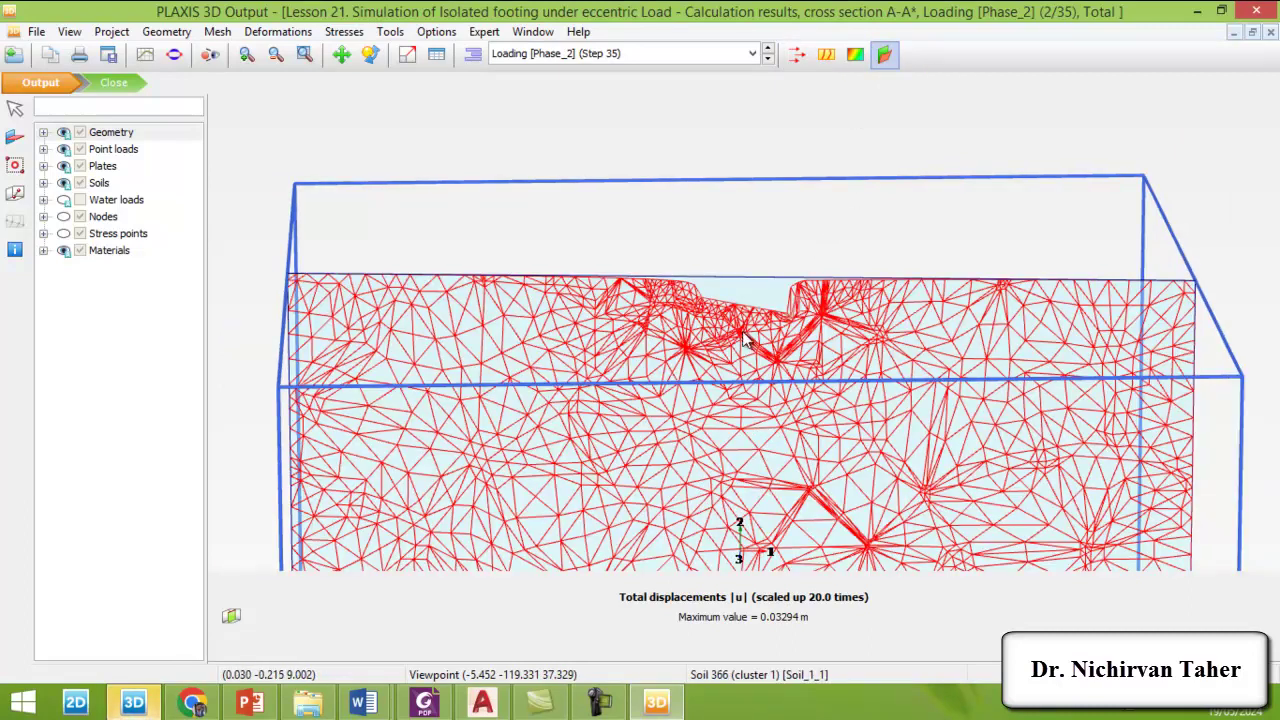
scroll(856, 333, up, 1)
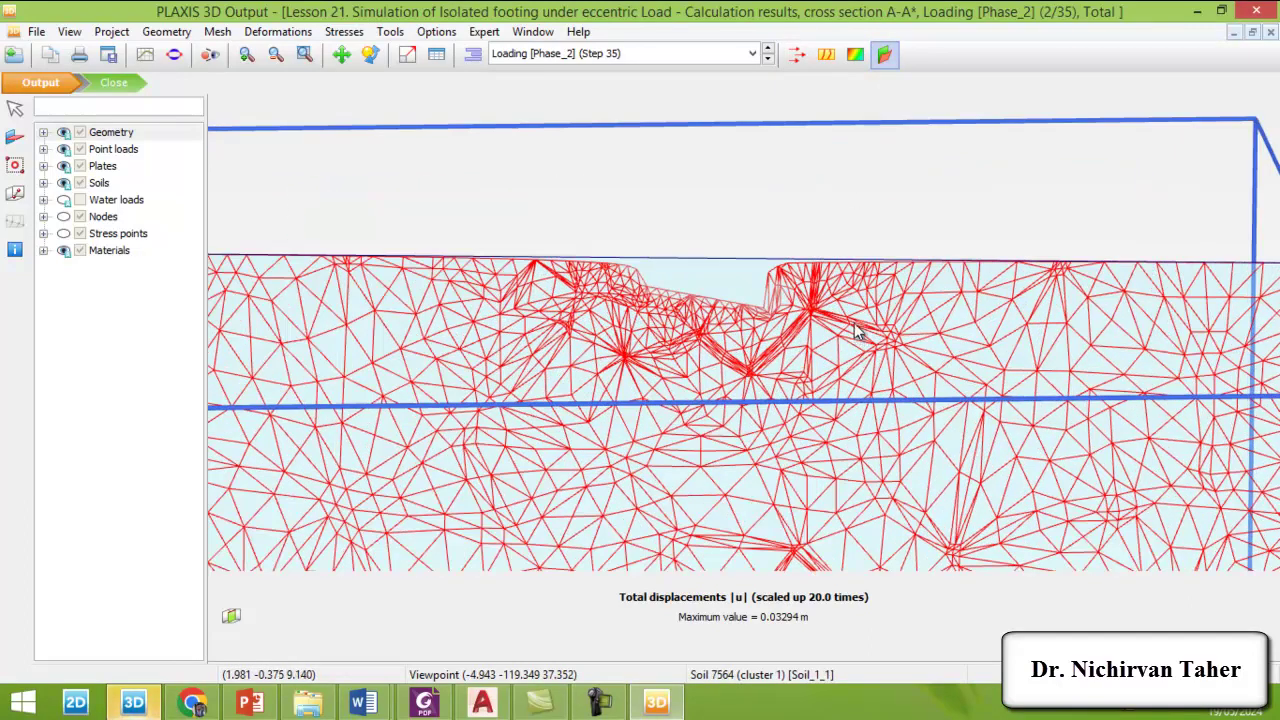
- Restore the shaded display and plot the Cartesian effective stress σ'zz on the cross section
click(857, 53)
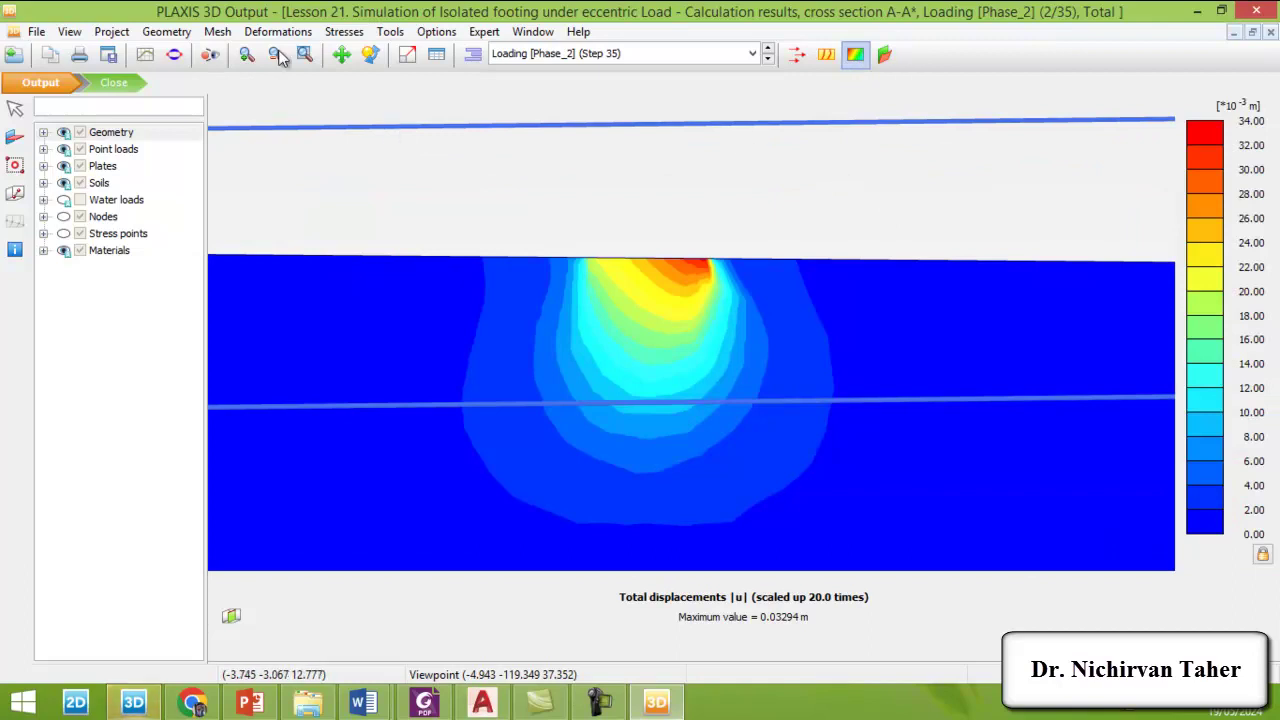
click(352, 33)
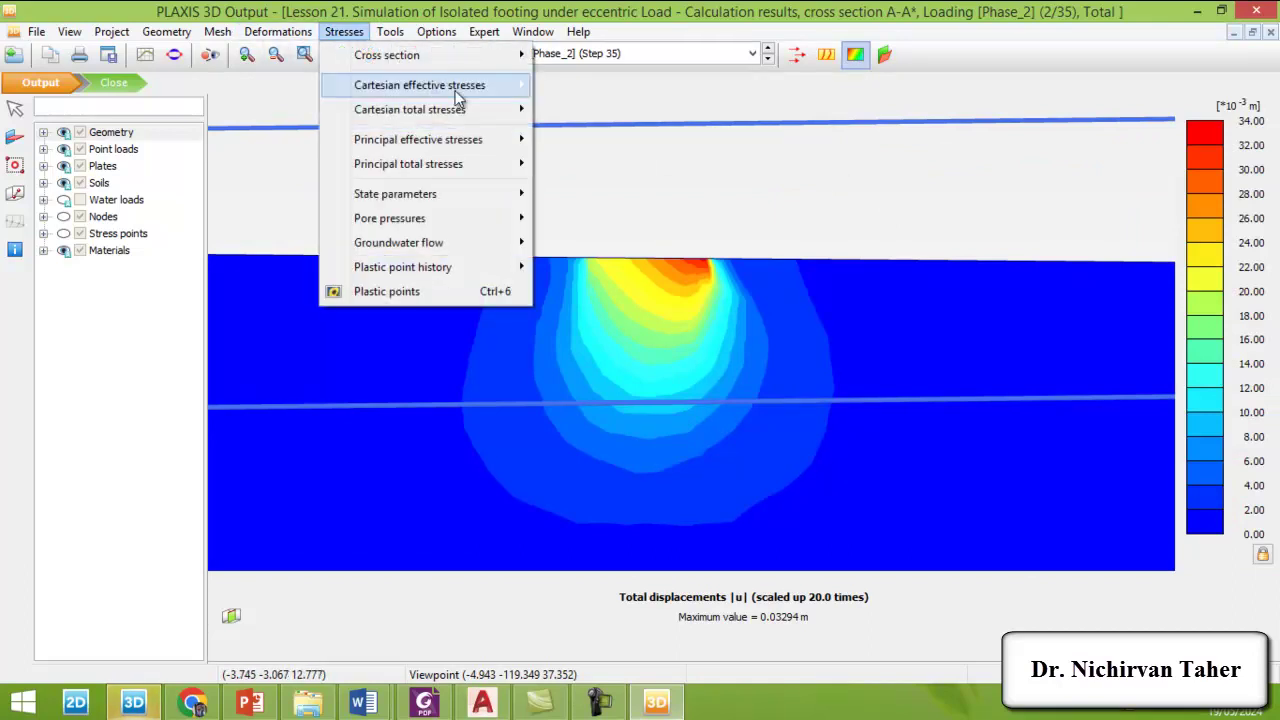
mouse_move(490, 88)
click(577, 135)
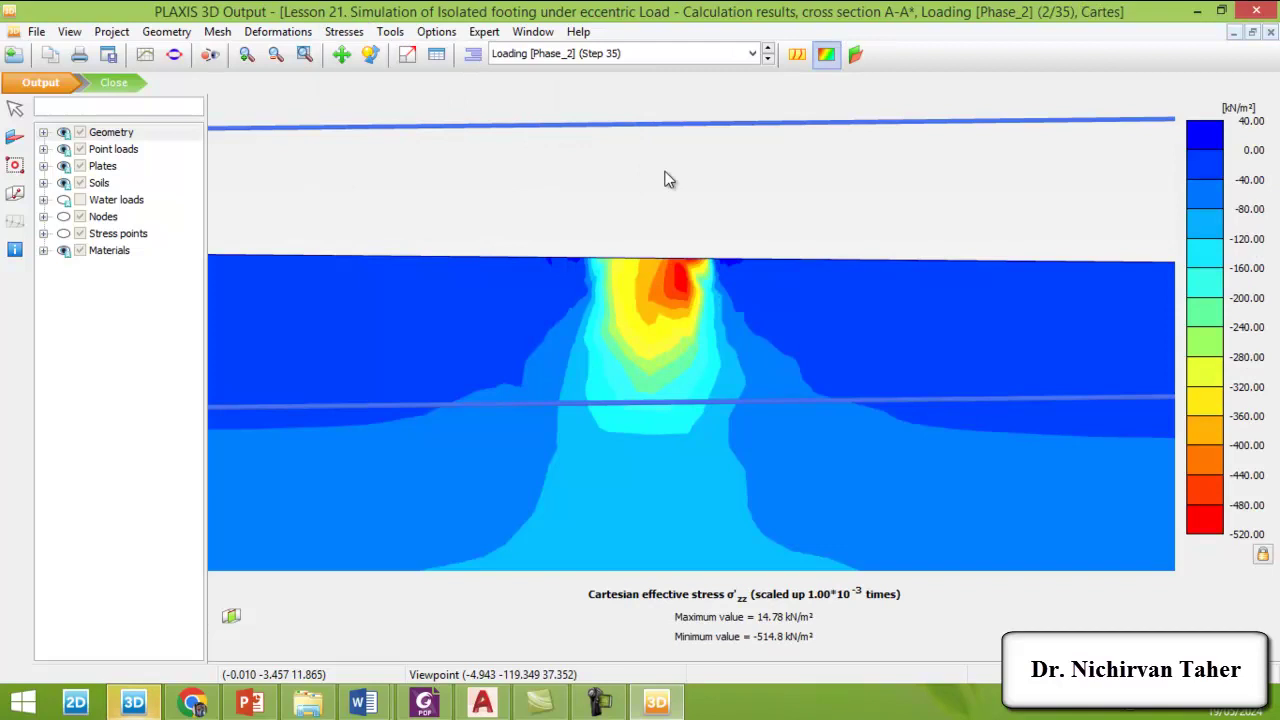
- Create a new curve chart with the project multiplier ΣMstage on the X-axis
scroll(682, 210, up, 3)
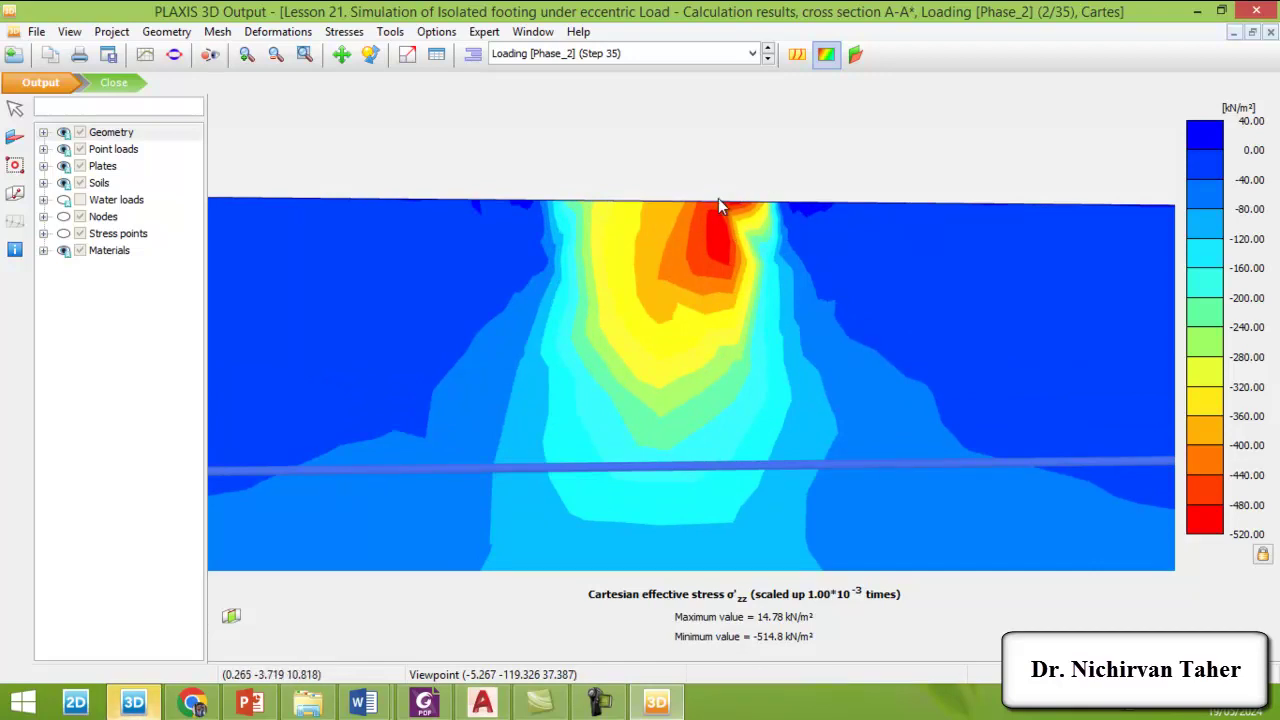
ctrl+right_drag(694, 191, 697, 189)
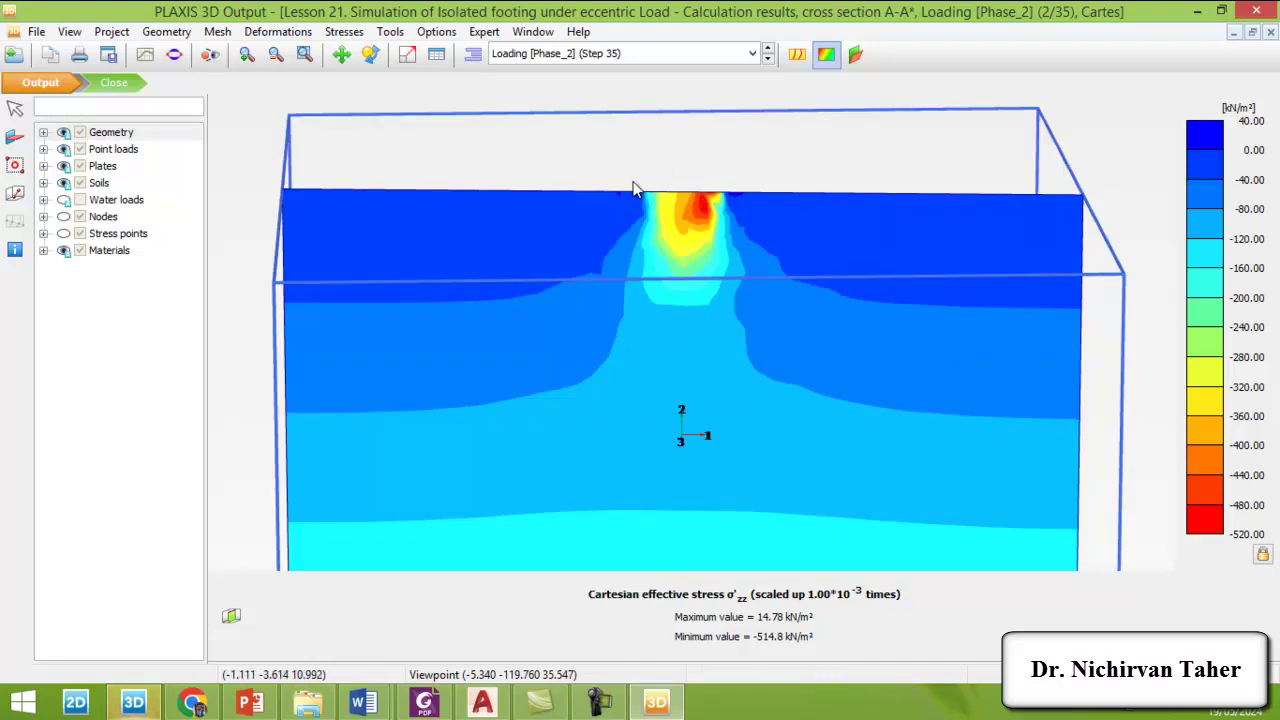
click(146, 56)
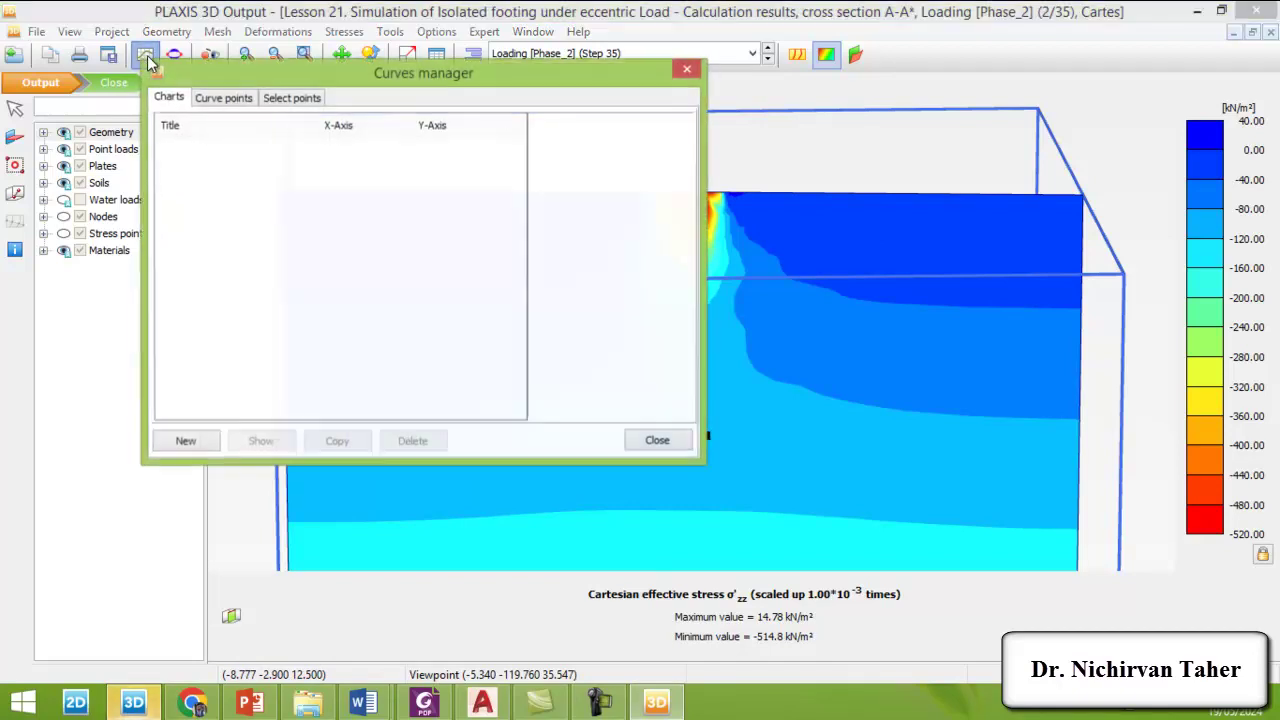
click(186, 443)
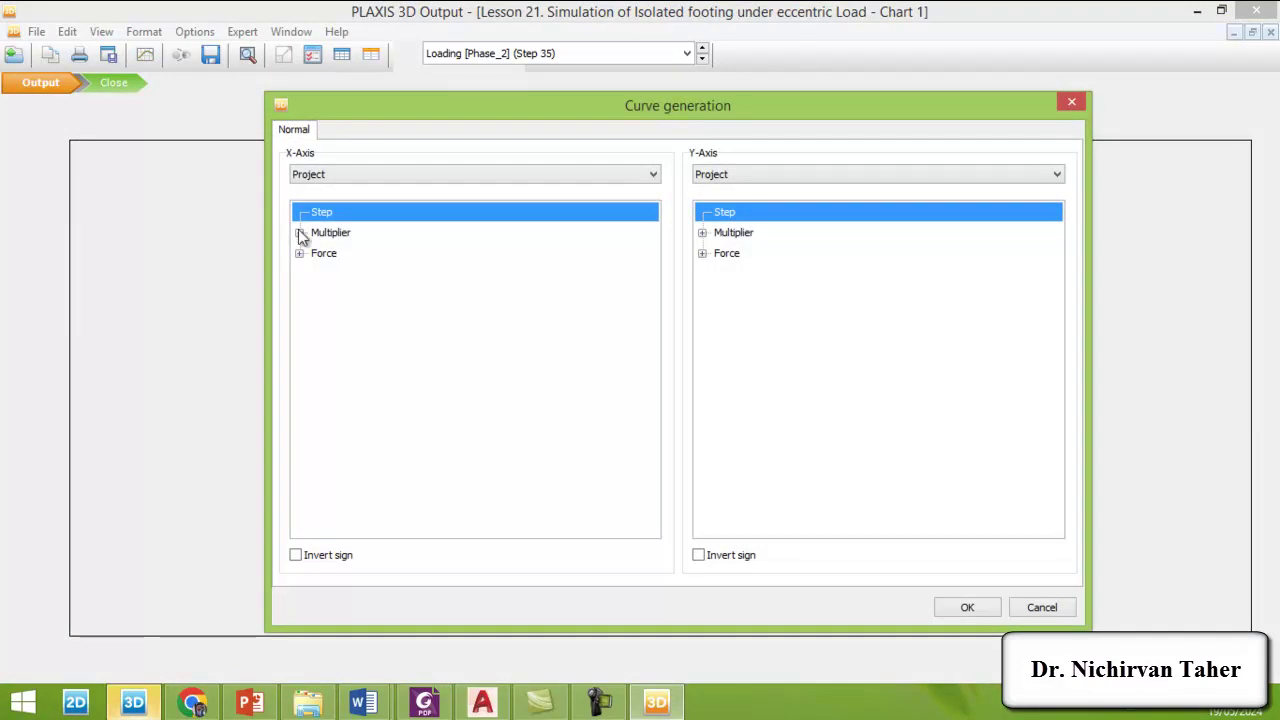
click(300, 233)
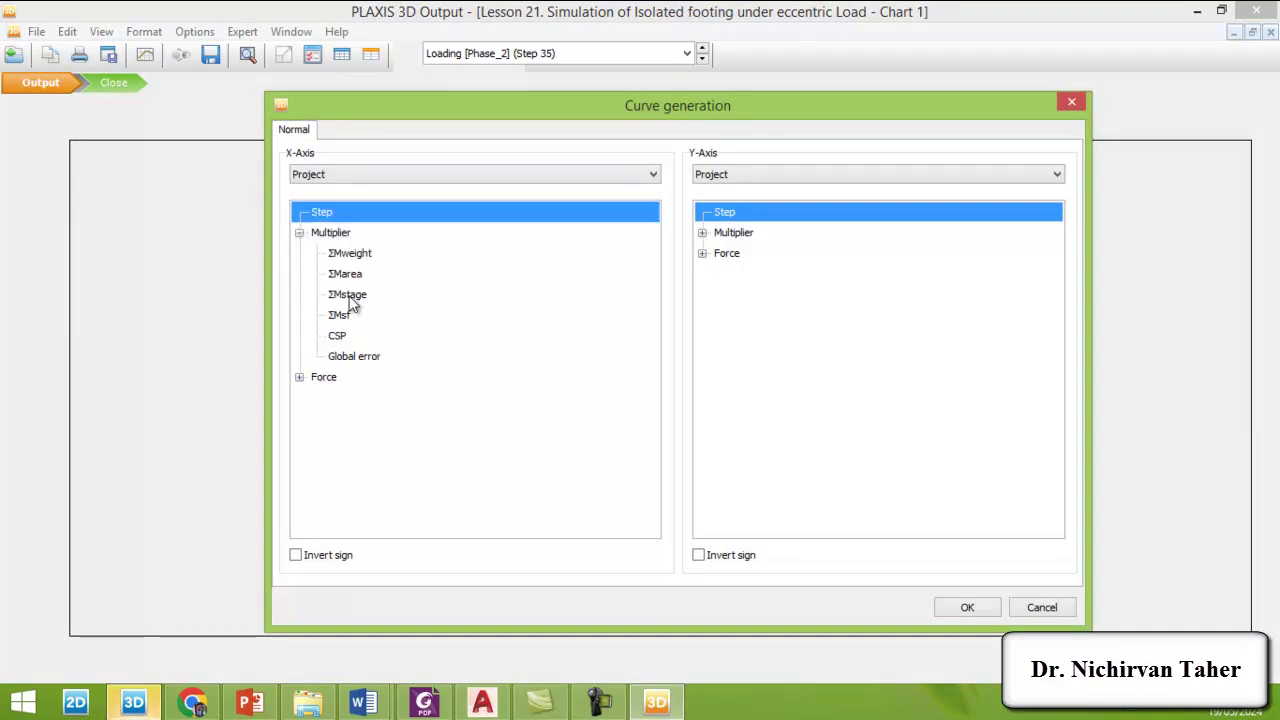
click(350, 300)
- Assign the total displacement uz of Node 4399 to the Y-axis and generate the curve
click(745, 174)
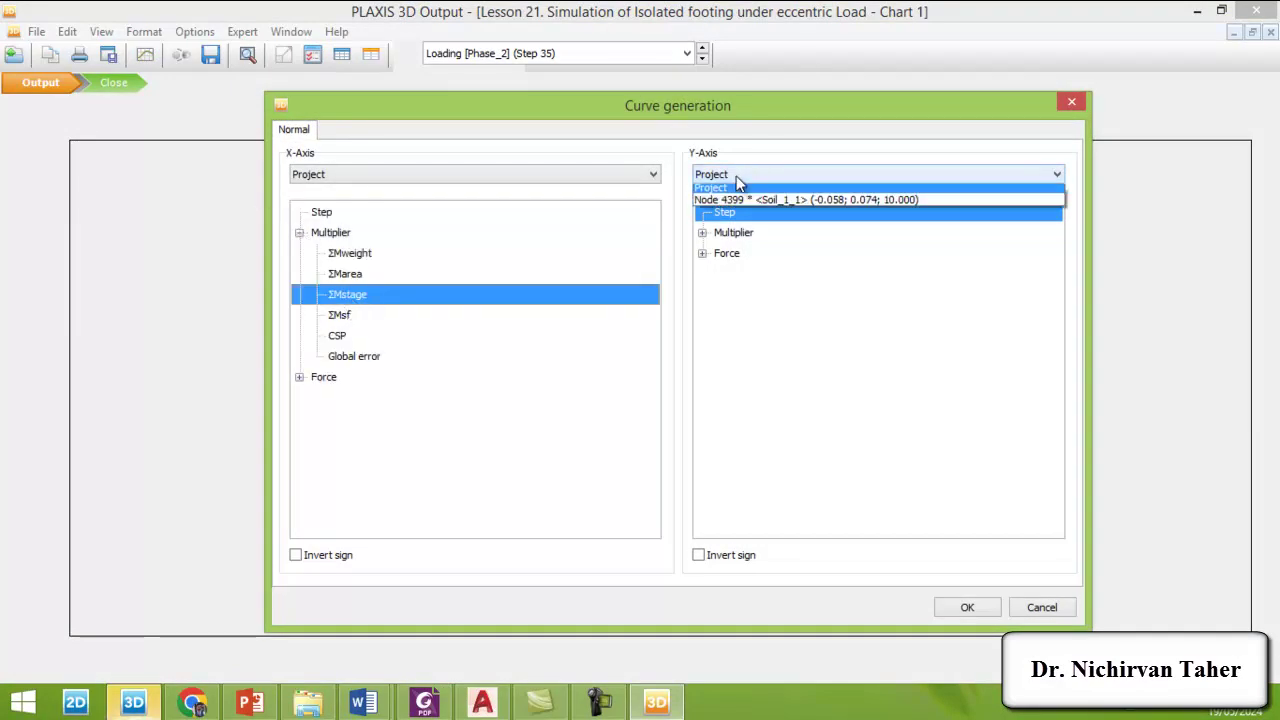
click(737, 203)
click(703, 213)
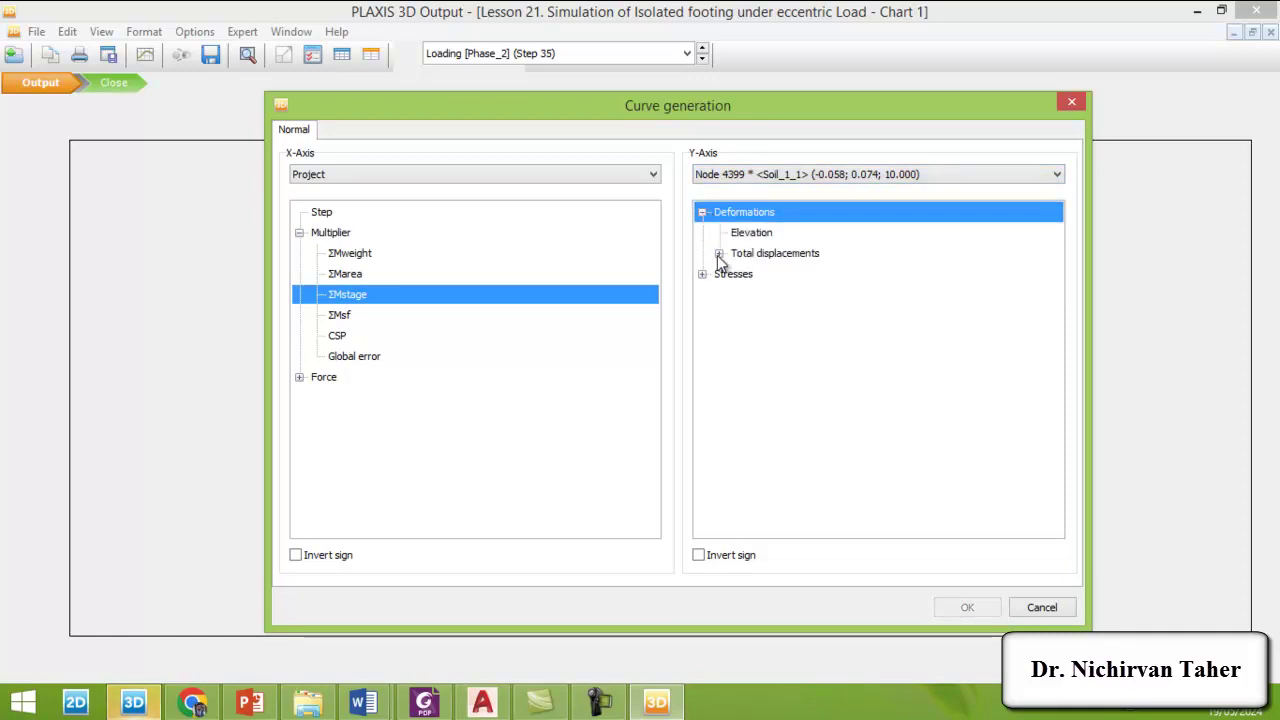
click(718, 254)
click(760, 339)
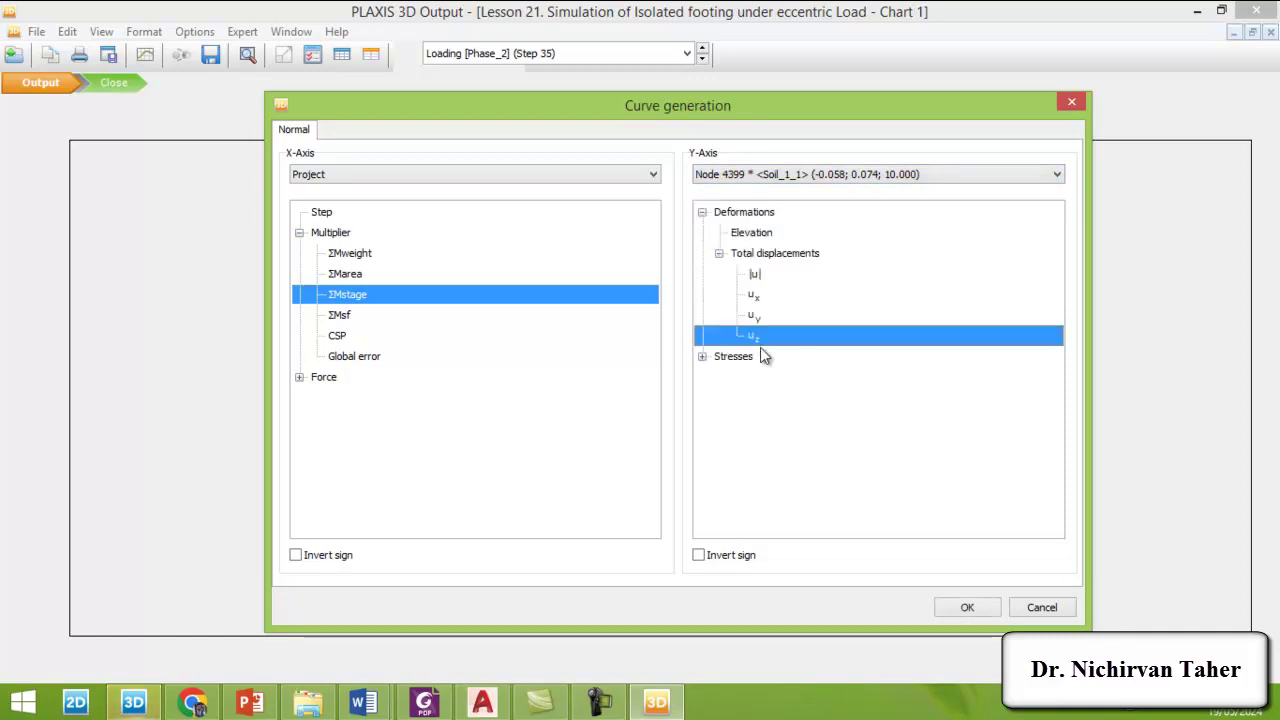
click(967, 607)
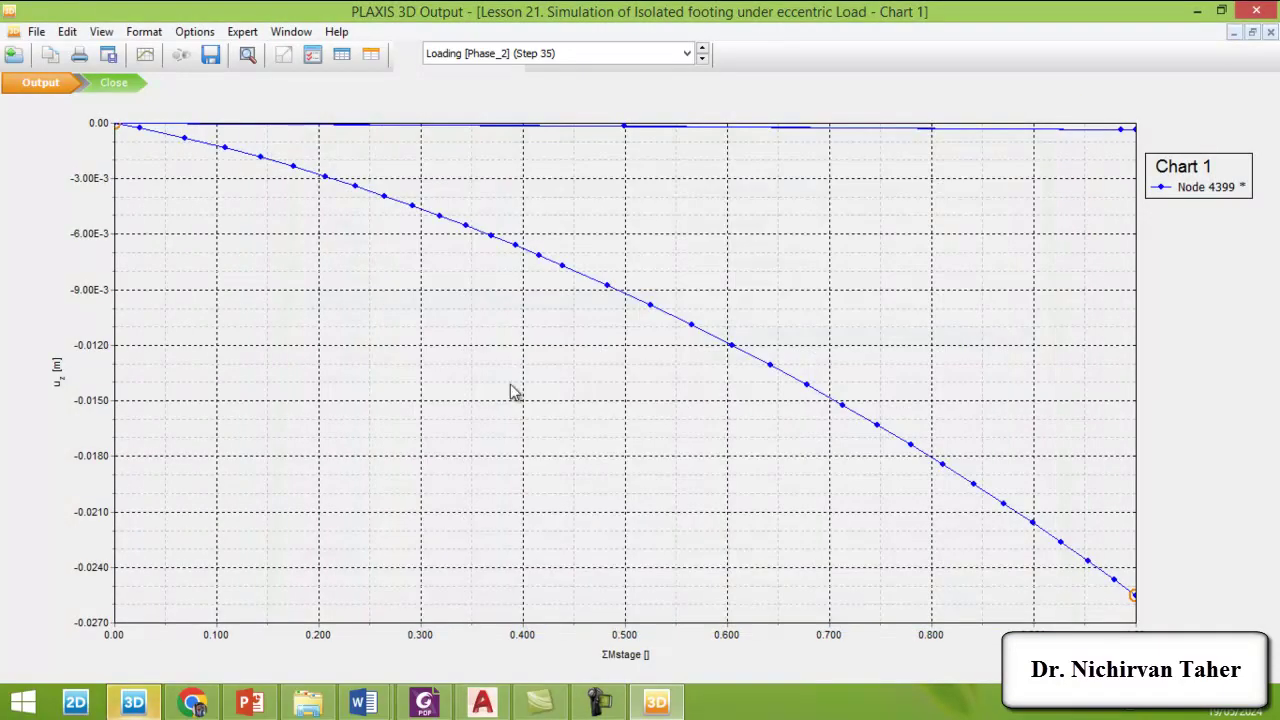
- Restrict the Node 4399 curve to Loading [Phase_2] by excluding the initial phase and Footing [Phase_1]
right_click(477, 342)
click(535, 440)
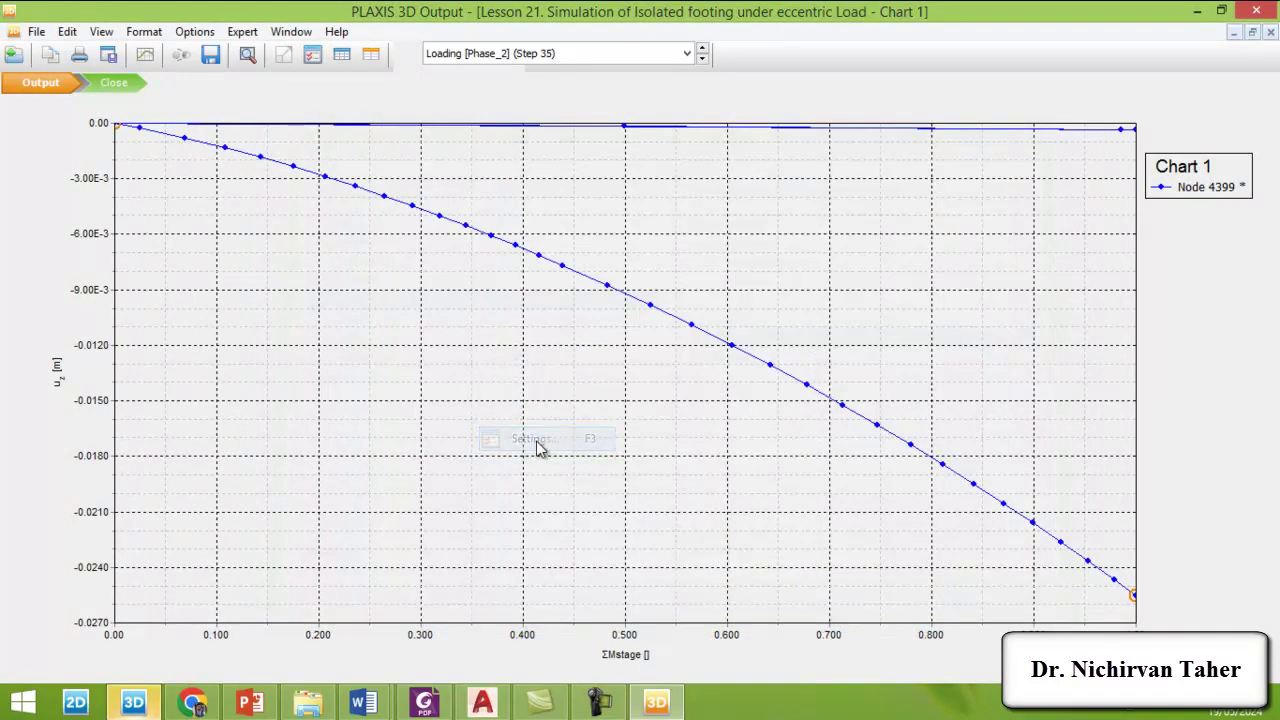
click(488, 140)
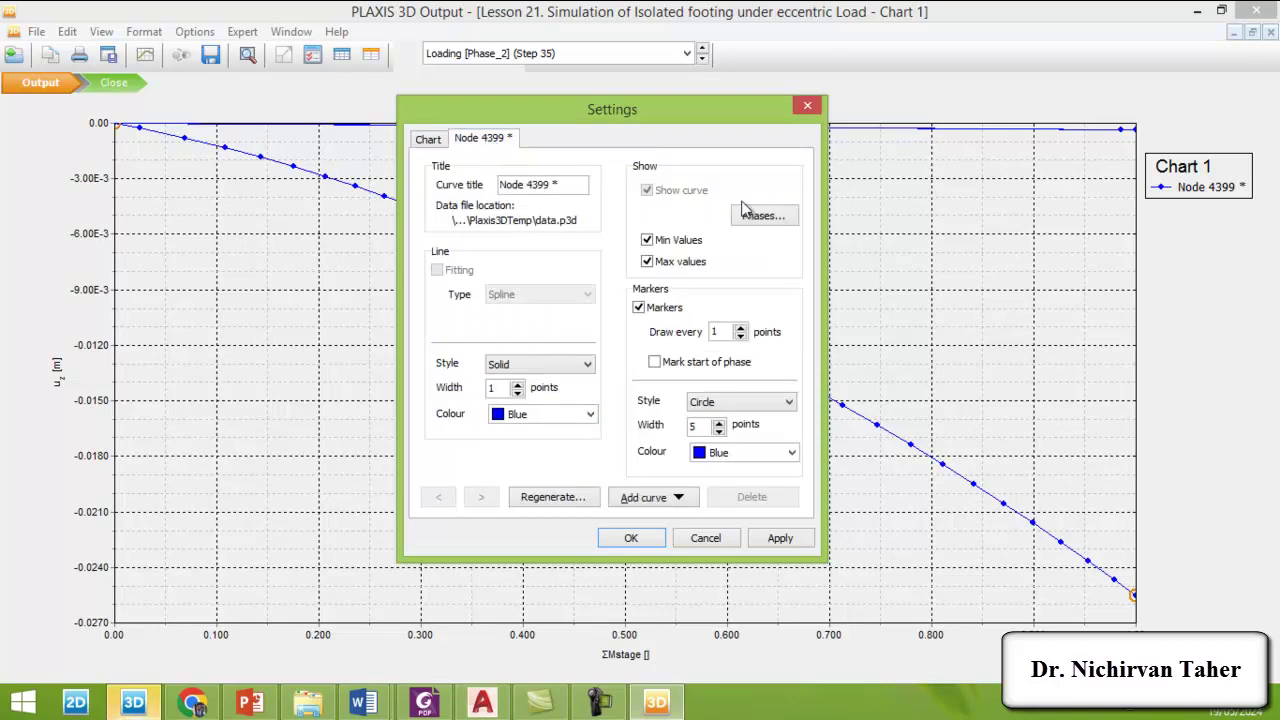
click(750, 212)
click(422, 255)
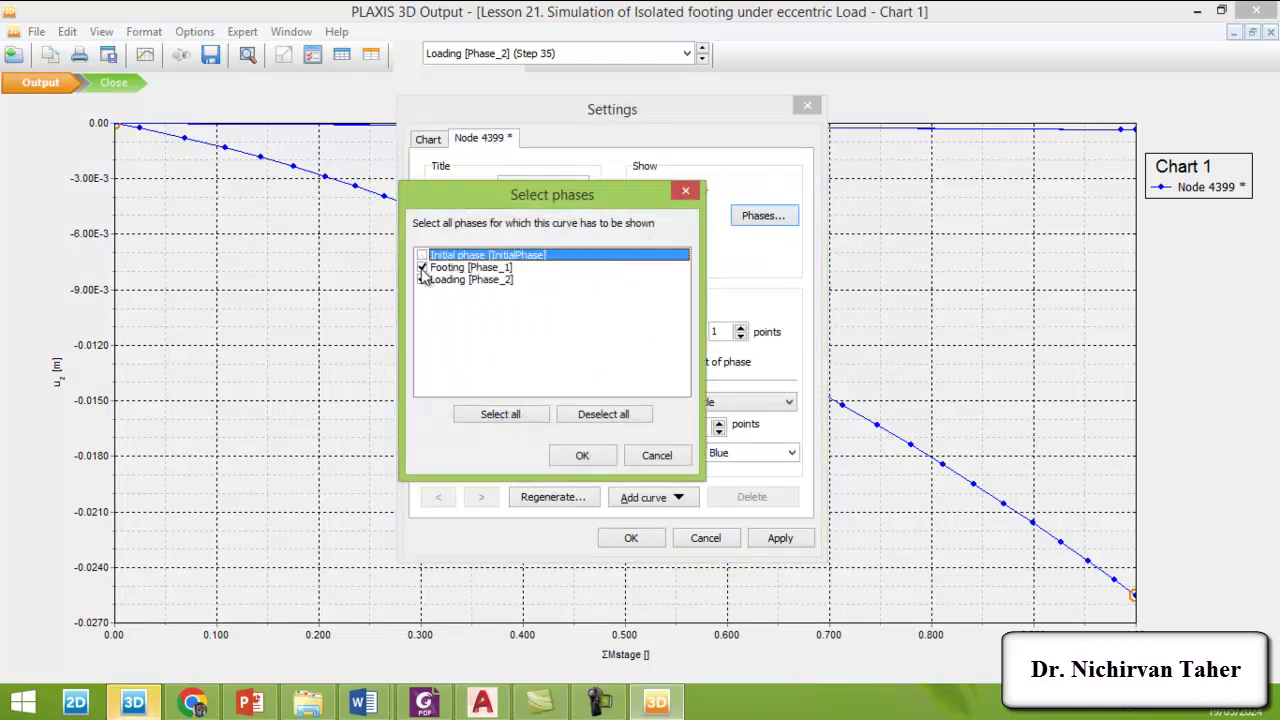
click(422, 267)
click(578, 455)
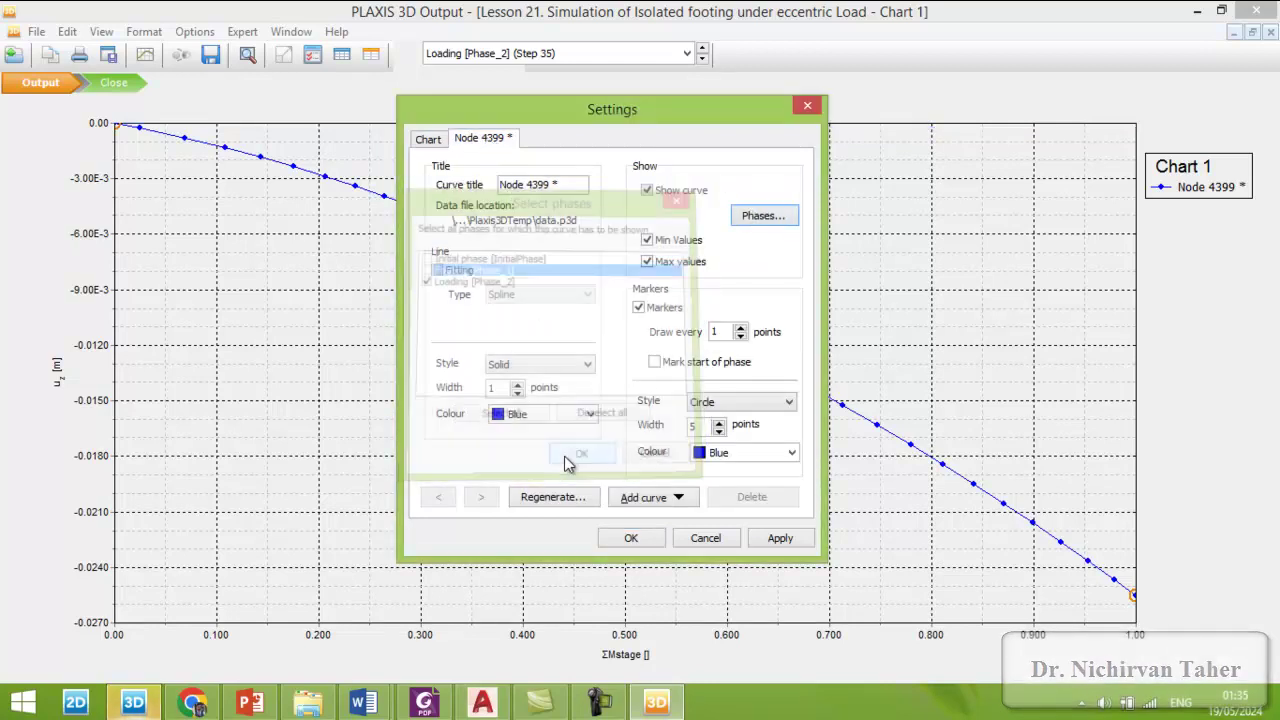
click(631, 538)
- Select the ΣMstage and uz columns in the chart's point table, and open the Lesson 21 Excel workbook
click(342, 56)
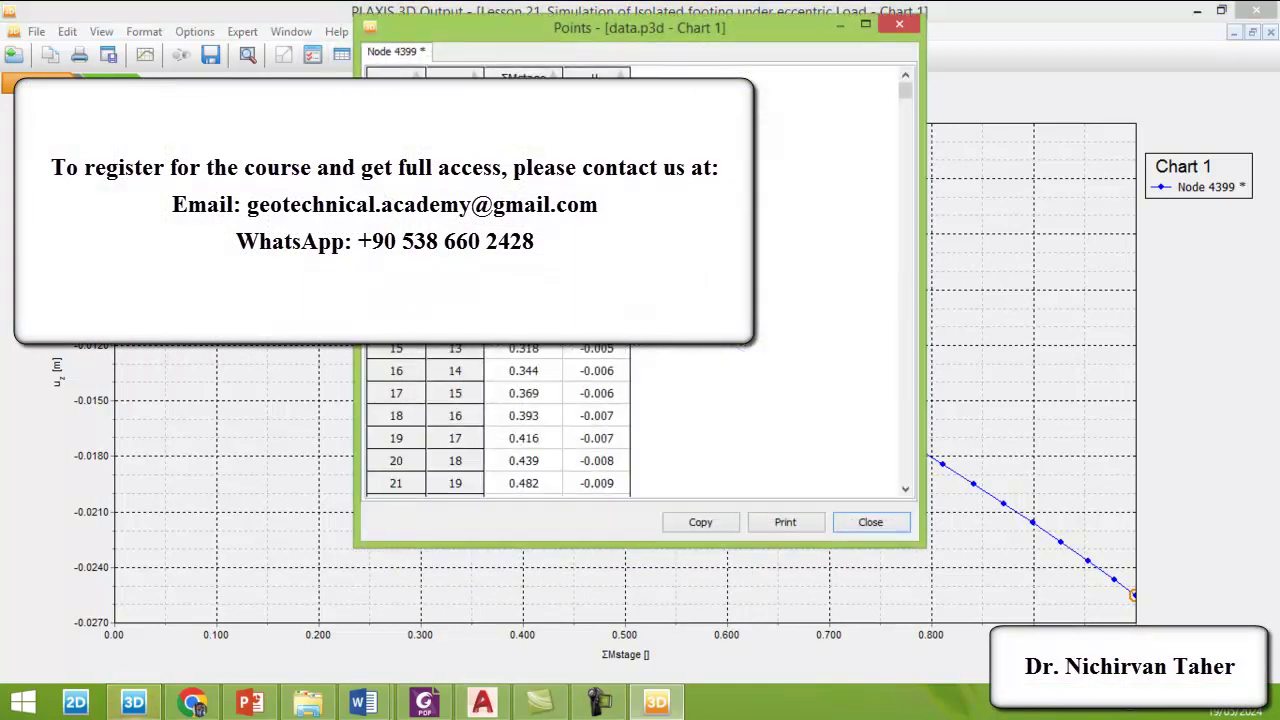
drag(523, 77, 596, 77)
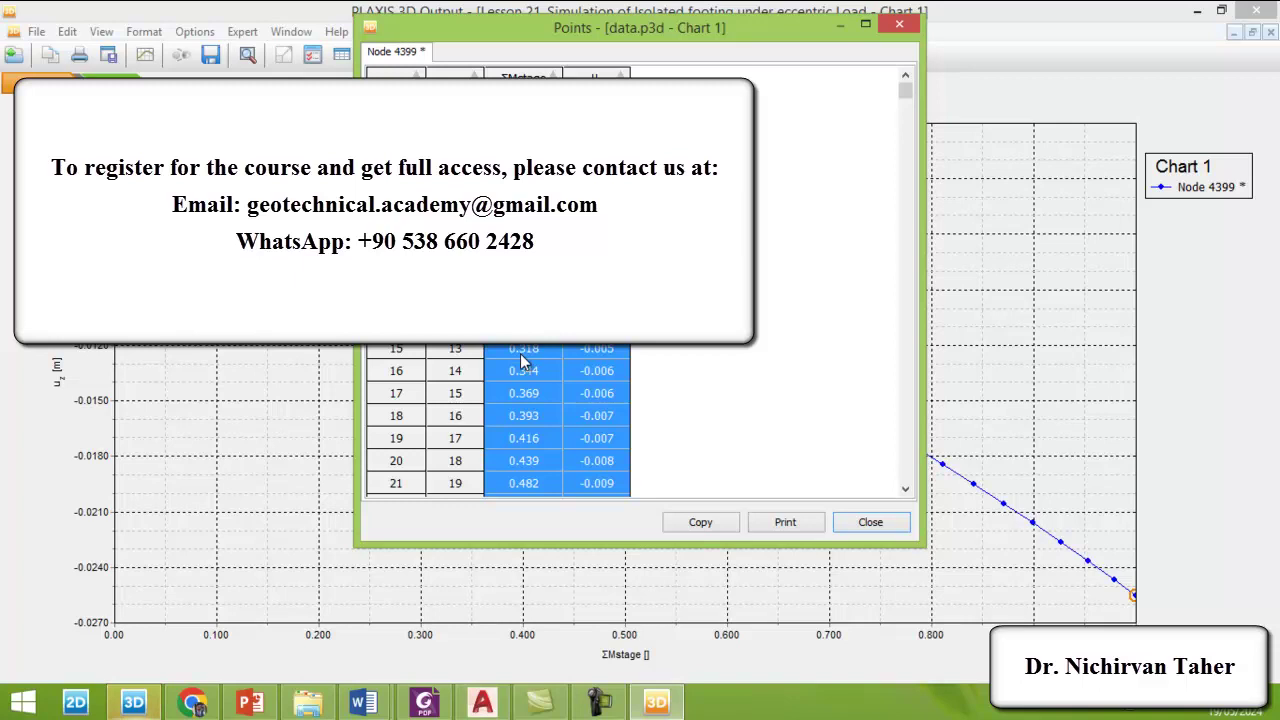
click(430, 557)
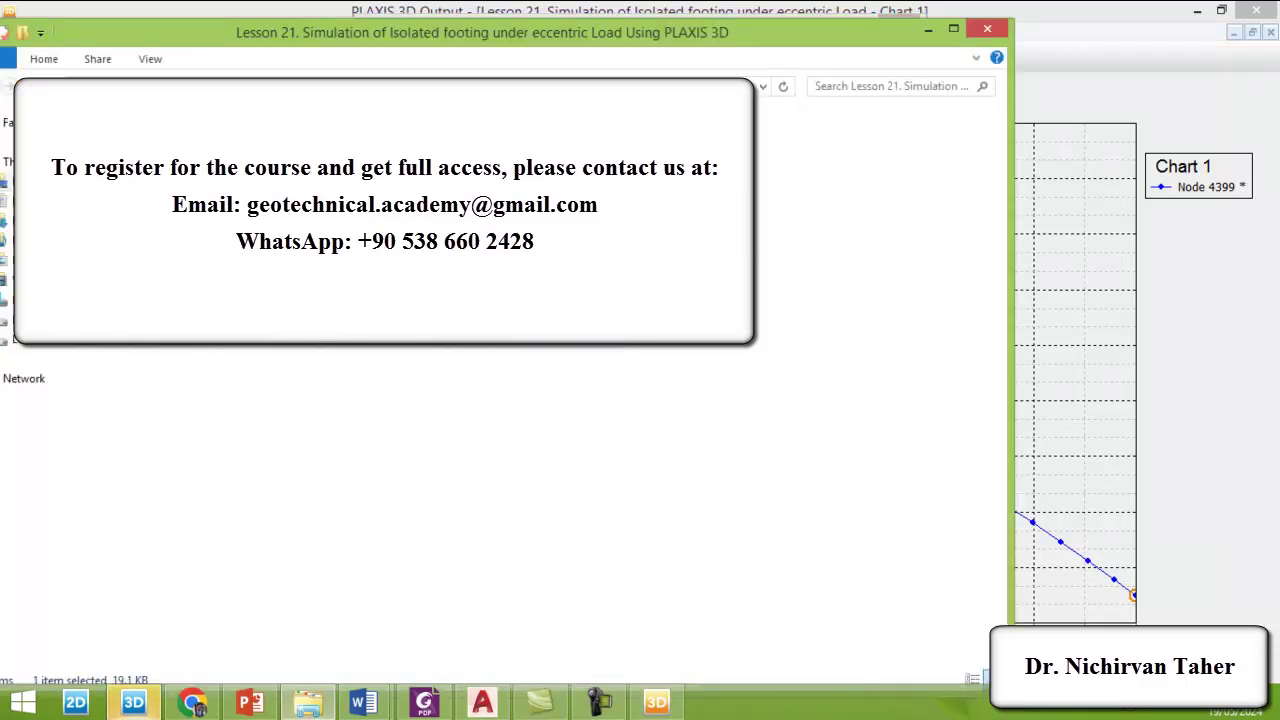
key(Return)
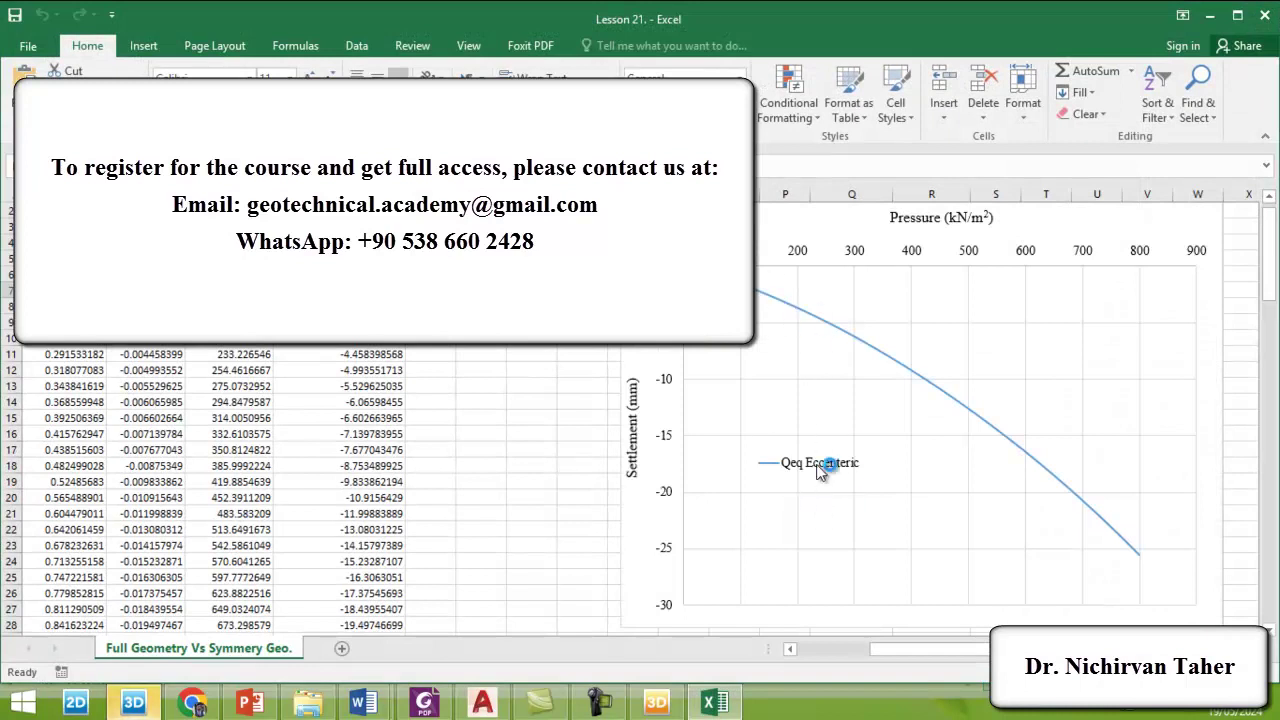
- Examine the pressure-settlement curve's data series and its source columns in the worksheet
click(787, 303)
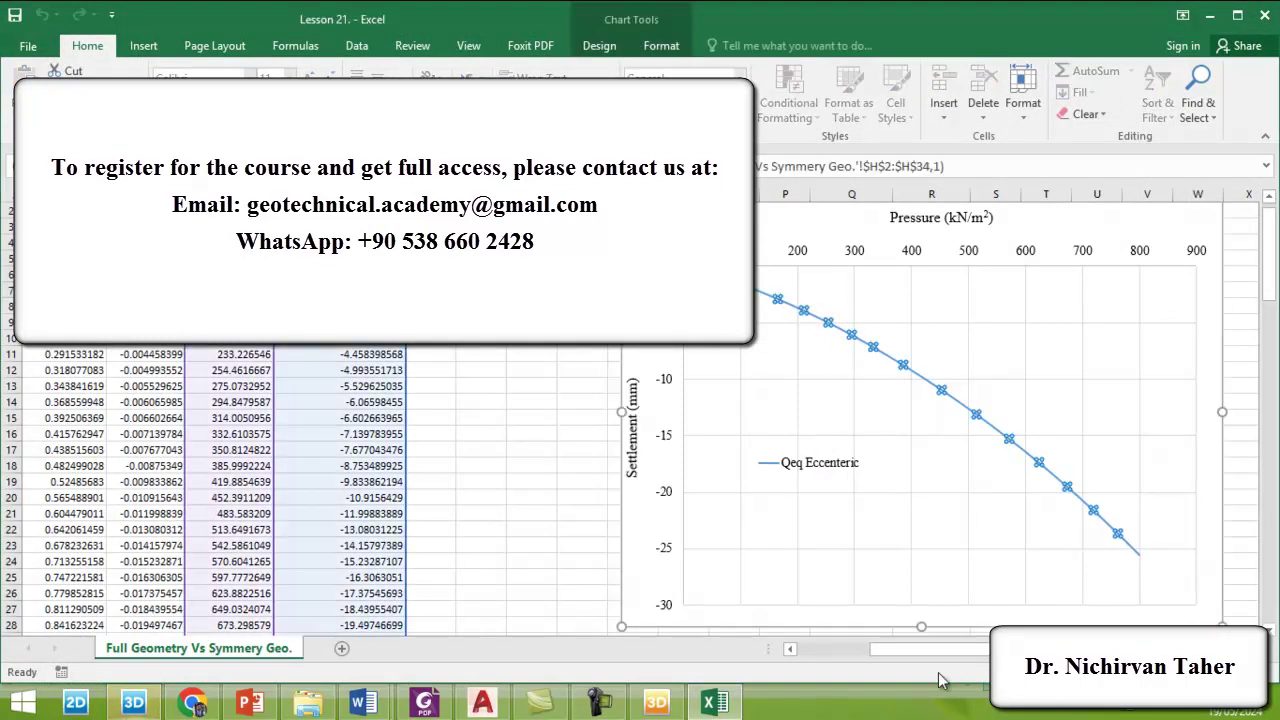
drag(939, 650, 862, 650)
scroll(643, 414, up, 1)
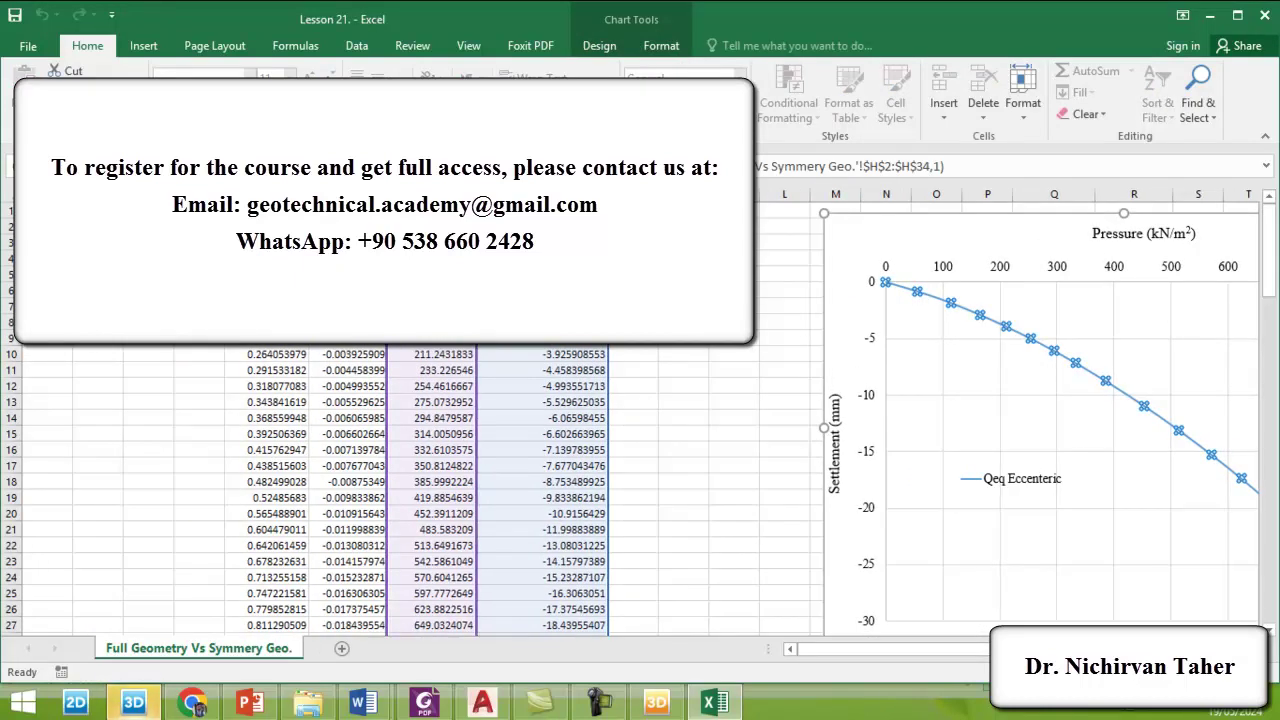
key(Escape)
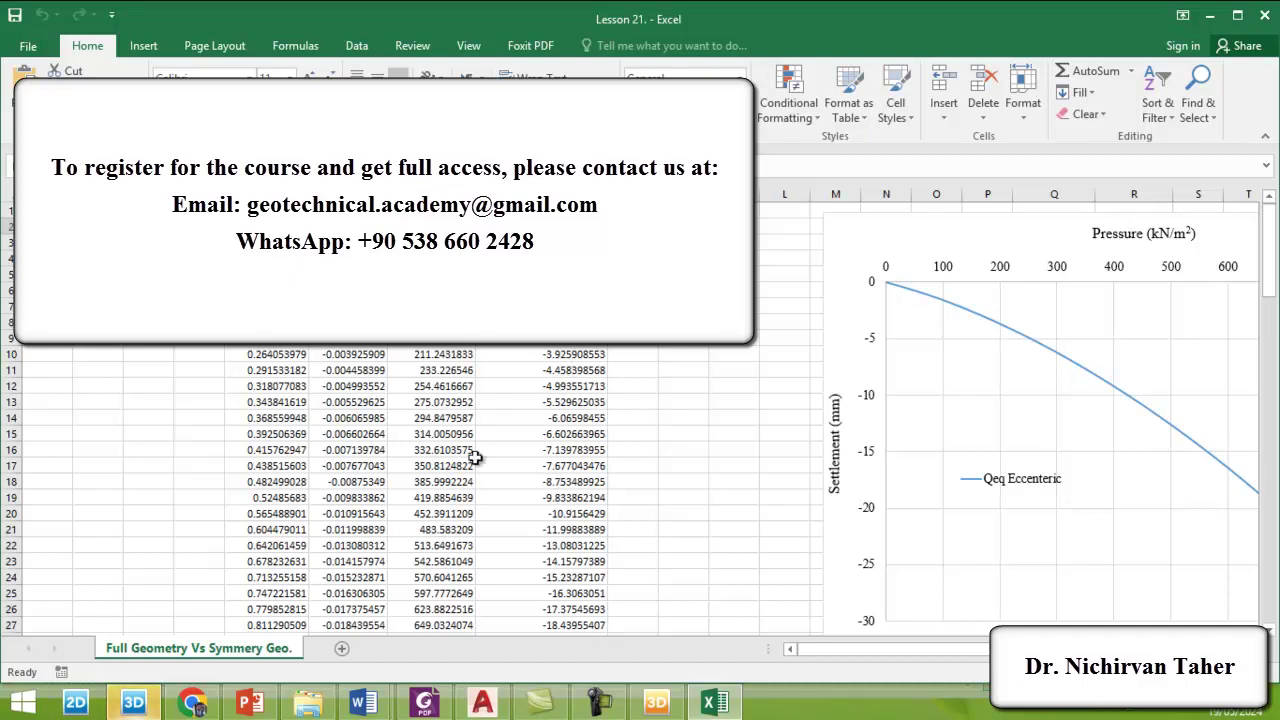
- Return to PLAXIS 3D Output, close Chart 1, and plot the total displacements uz on cross section A-A*
click(656, 702)
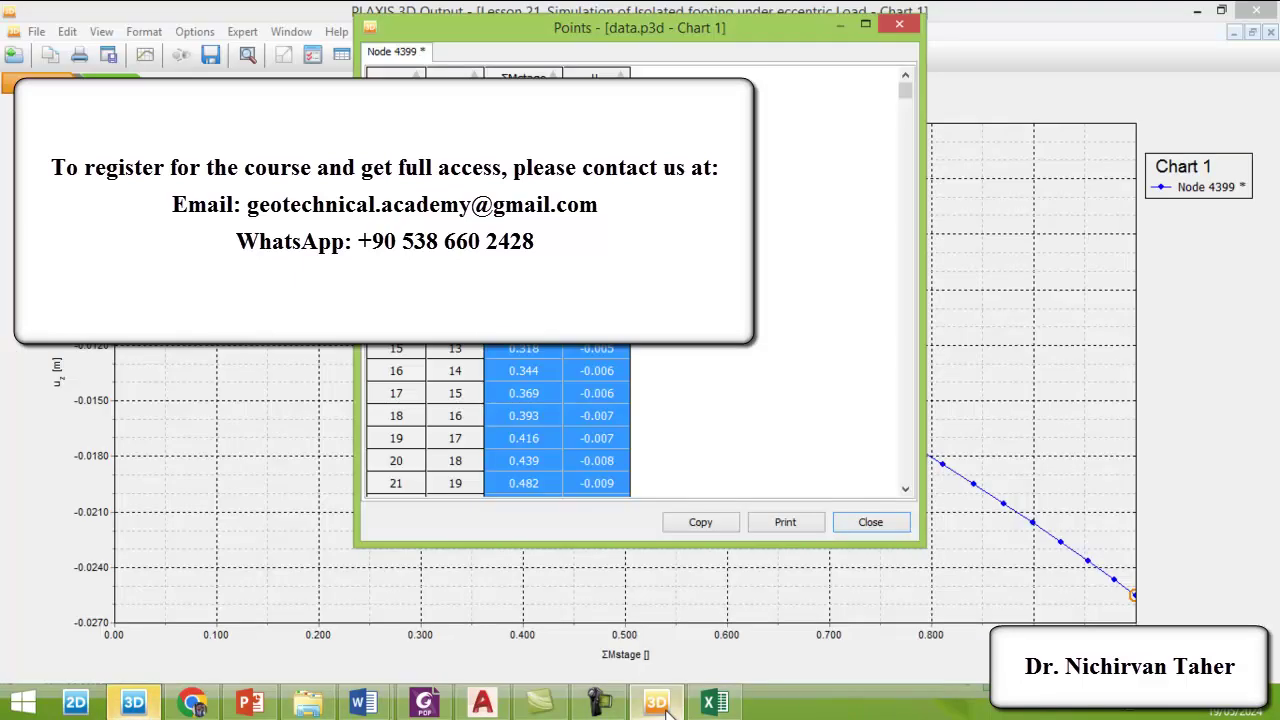
click(1271, 32)
click(676, 424)
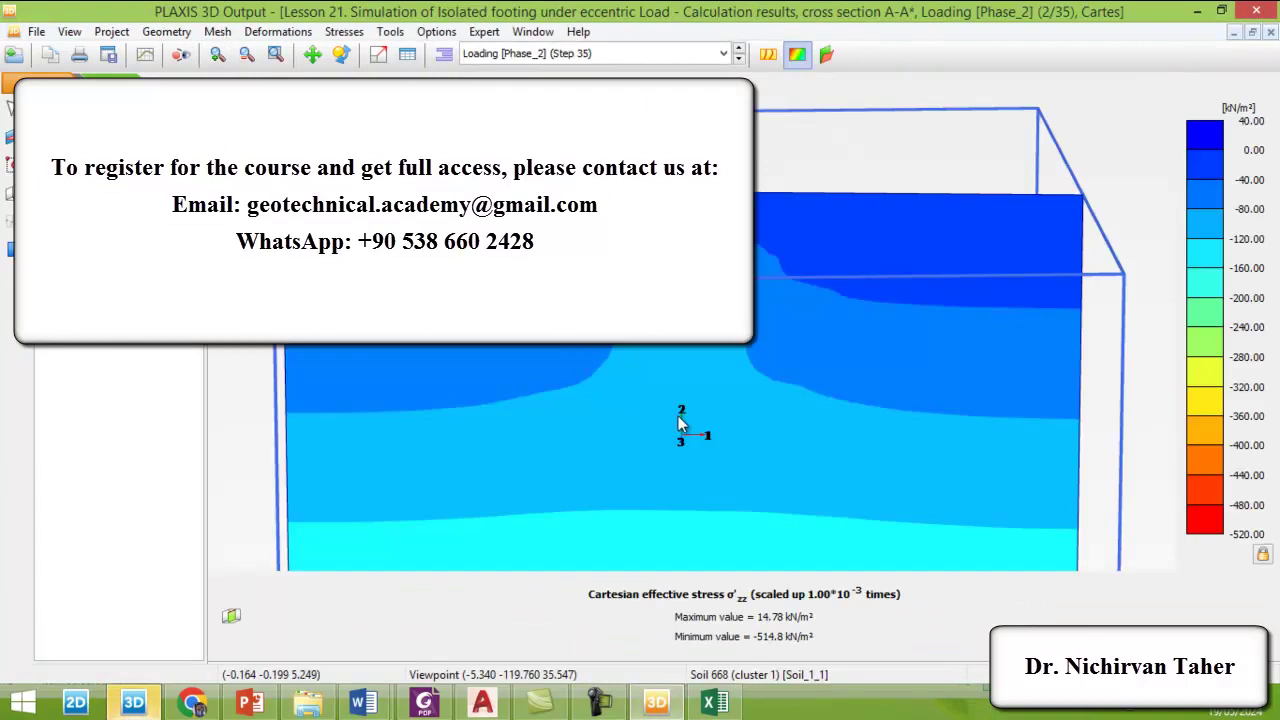
scroll(678, 424, up, 3)
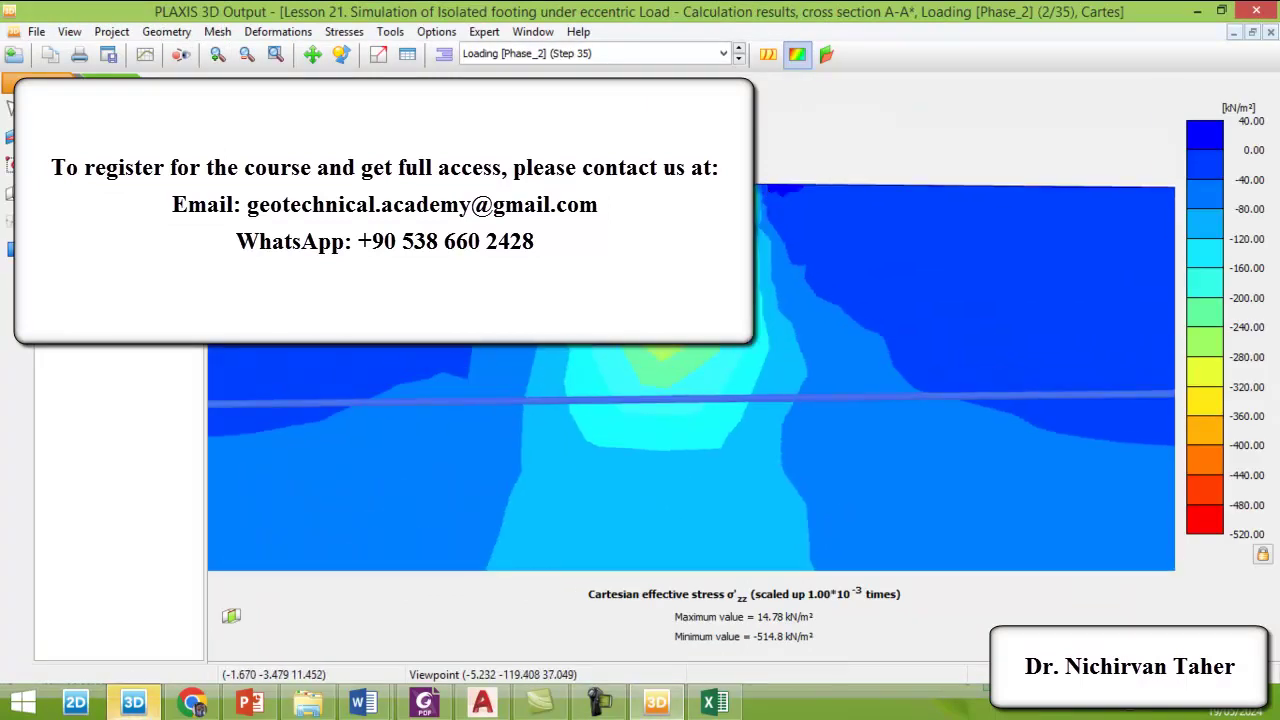
click(280, 32)
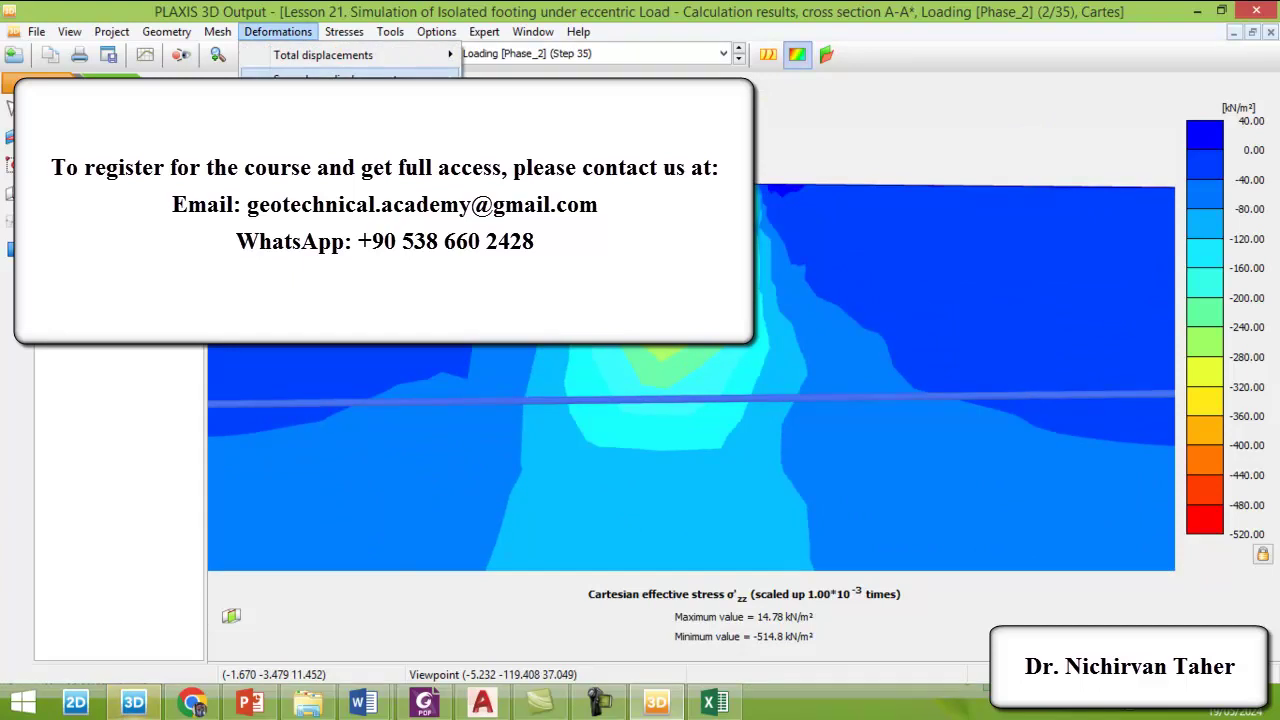
mouse_move(410, 57)
click(500, 124)
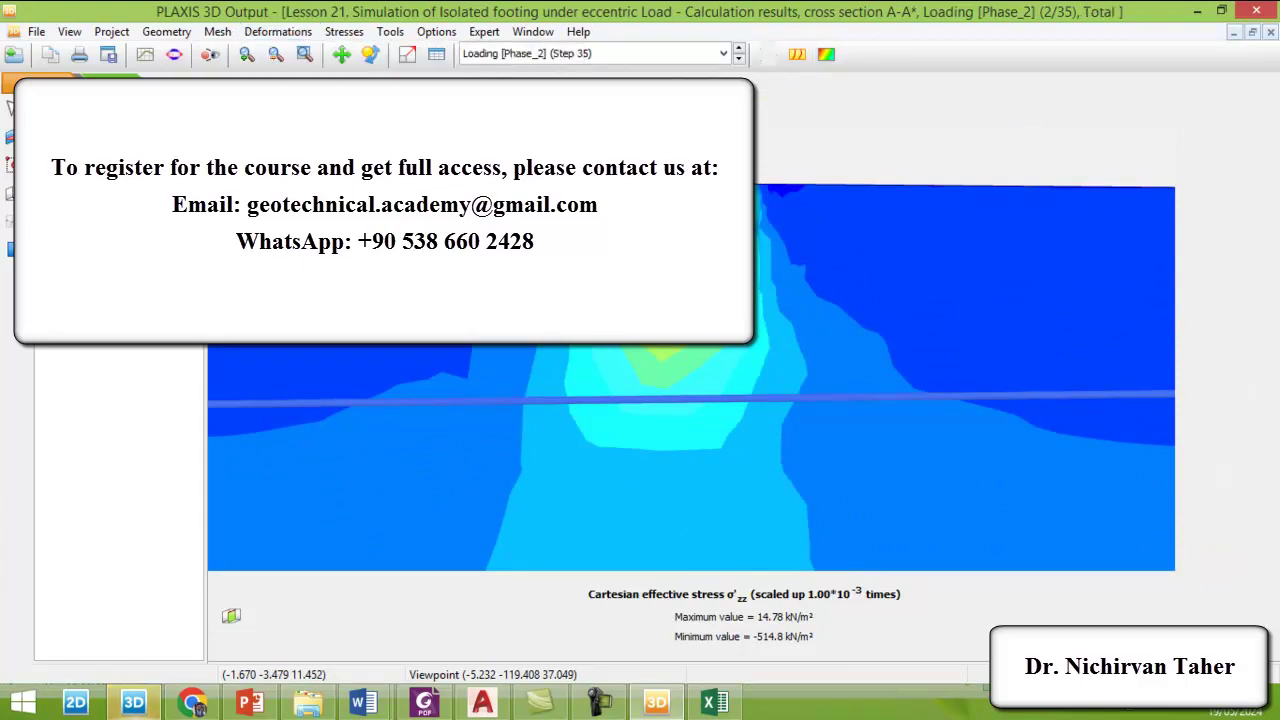
ctrl+right_drag(700, 260, 770, 200)
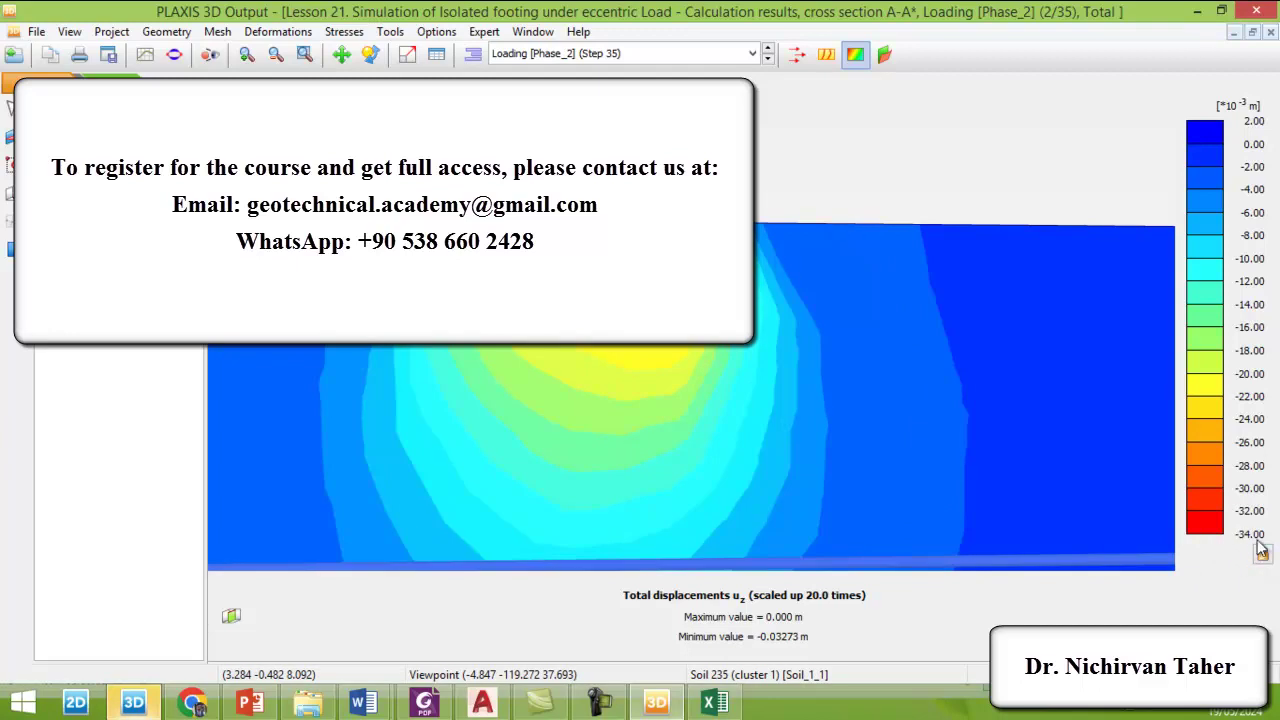
- Switch to Excel and check the pressure and settlement values at the end of the table
click(714, 702)
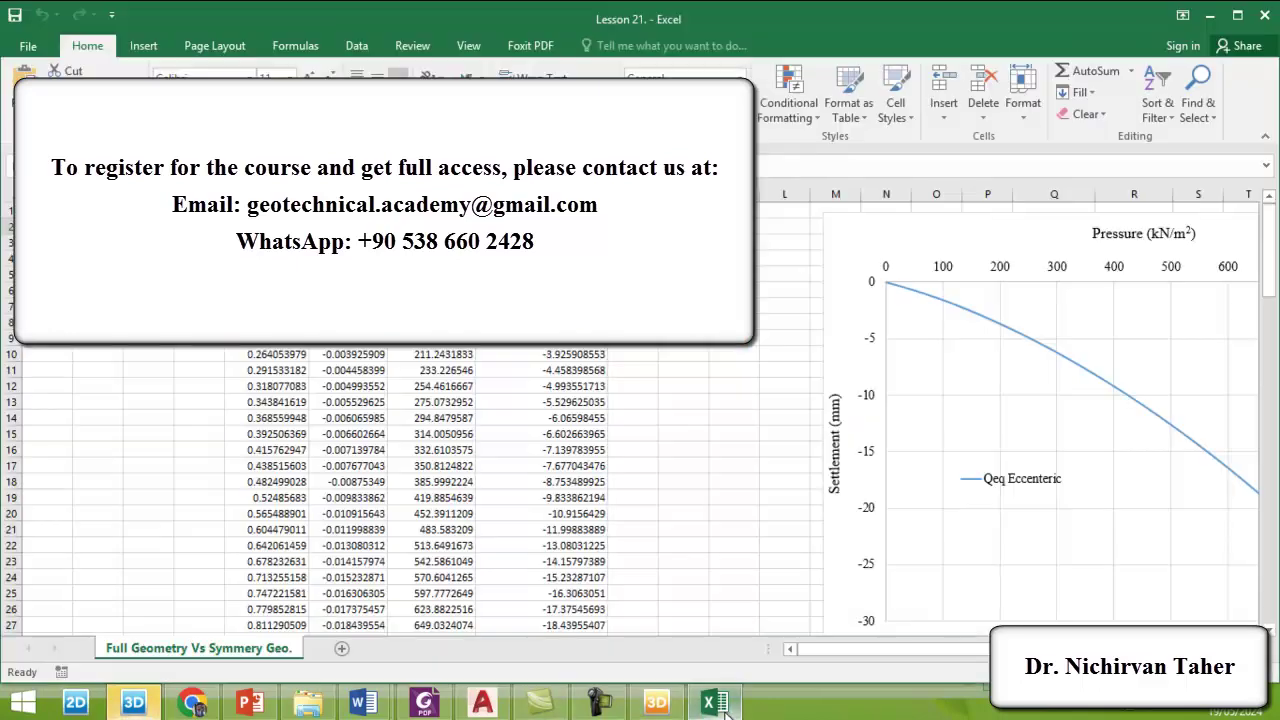
scroll(632, 369, down, 5)
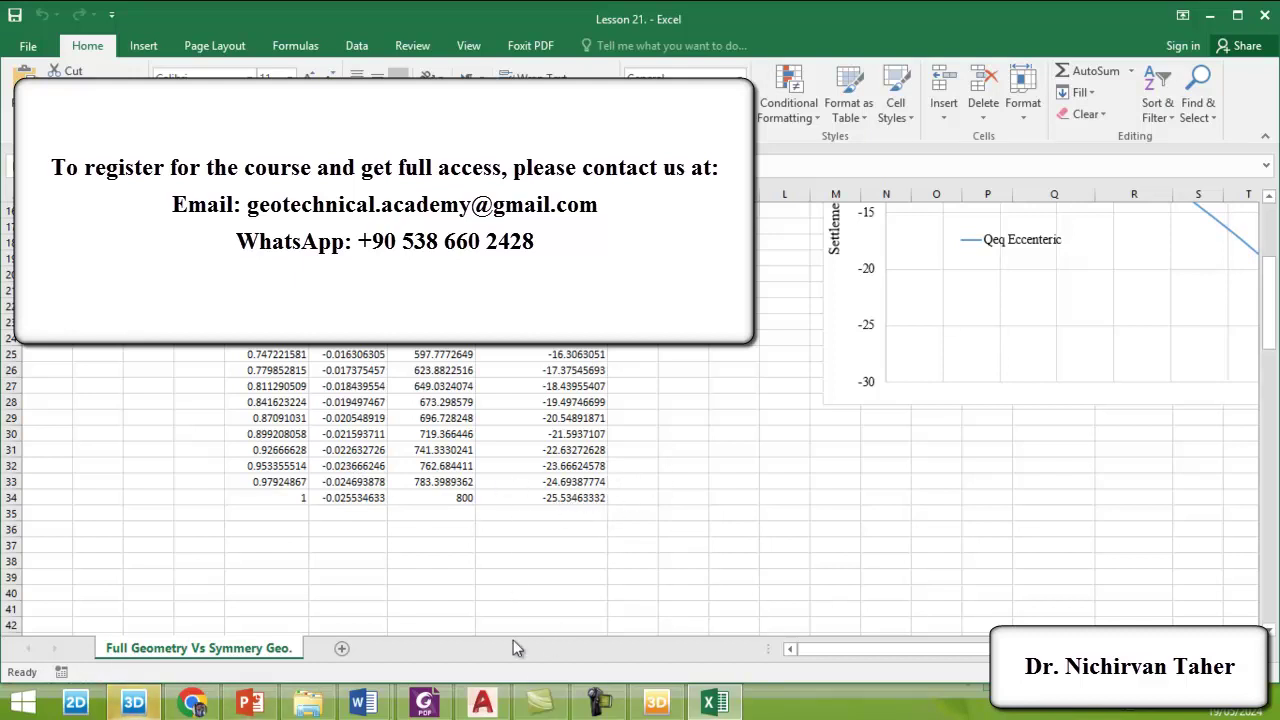
- Switch back to PLAXIS 3D Output and bring up the full model's total displacements uz for the Loading phase
click(656, 703)
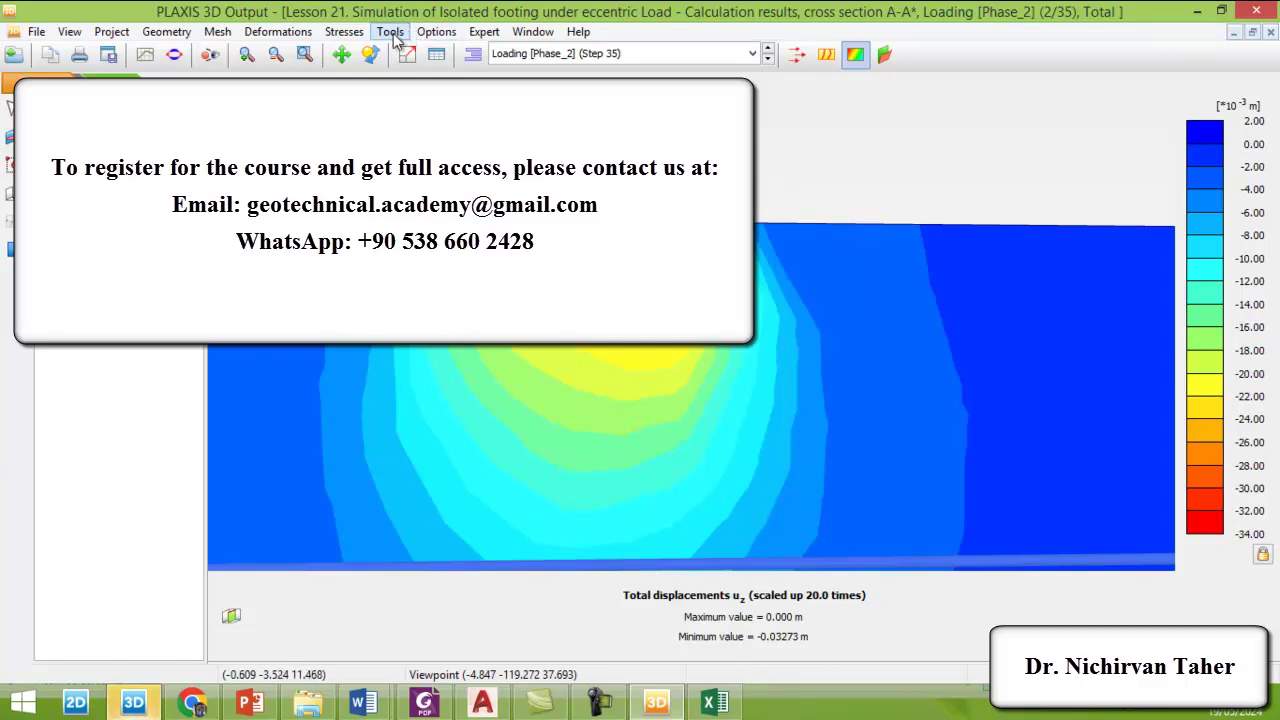
click(532, 32)
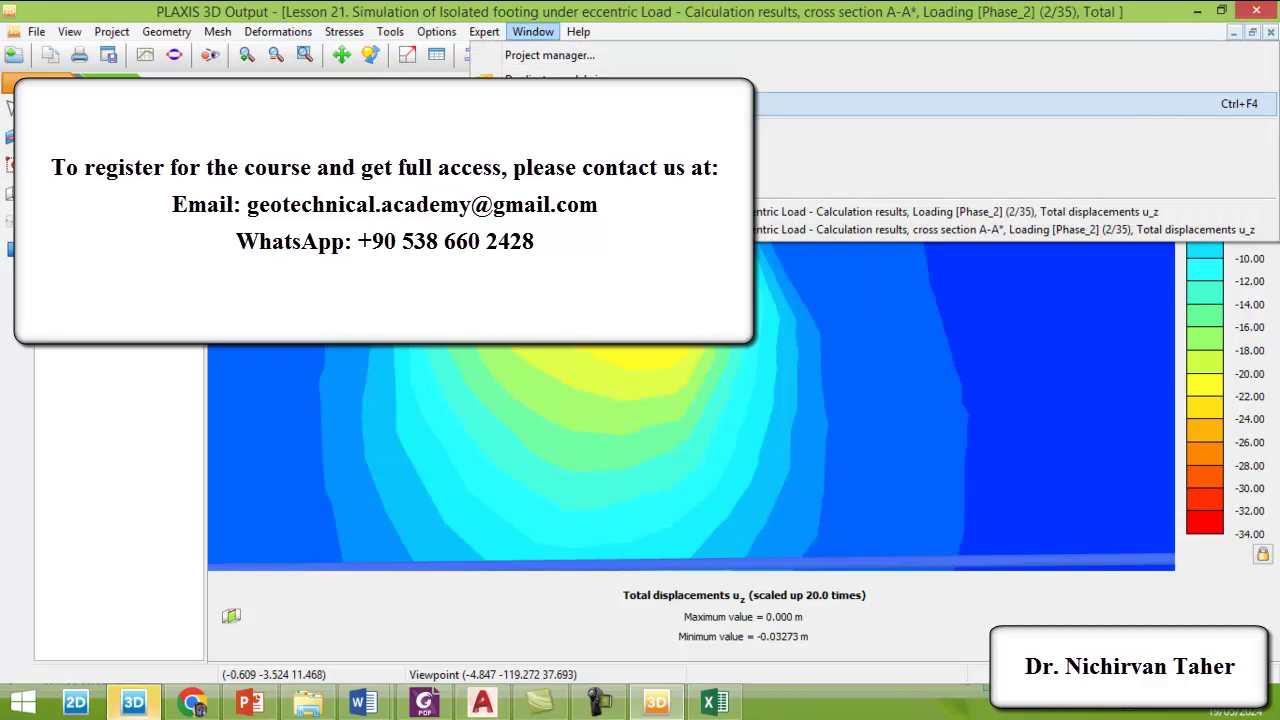
click(700, 211)
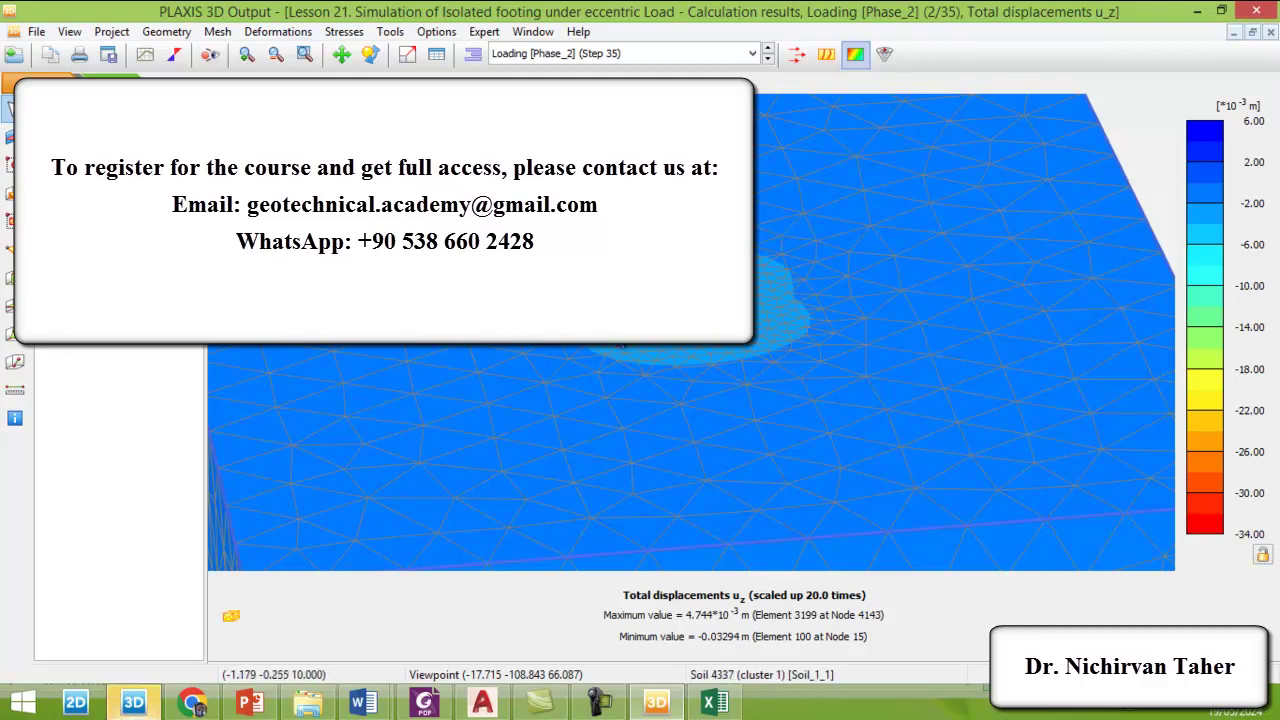
- Open the footing plate's total displacements uz and hide the command line area to enlarge the plot
scroll(775, 316, up, 2)
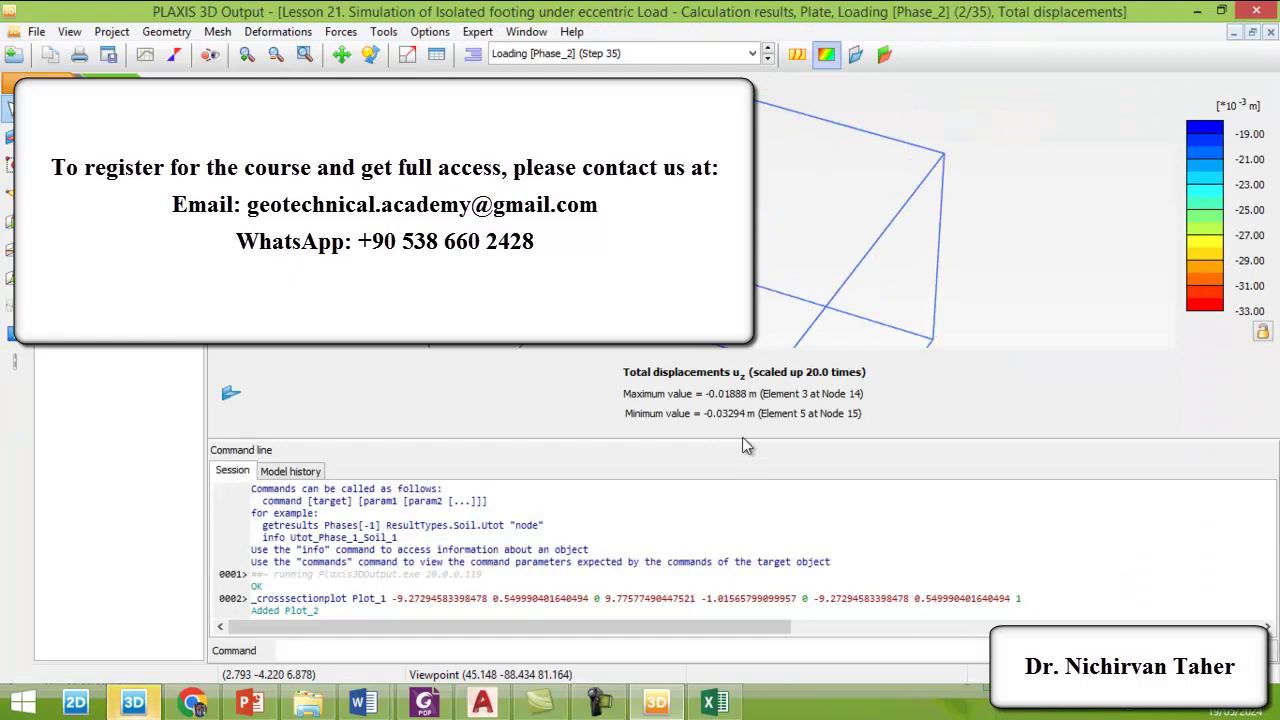
drag(742, 437, 734, 599)
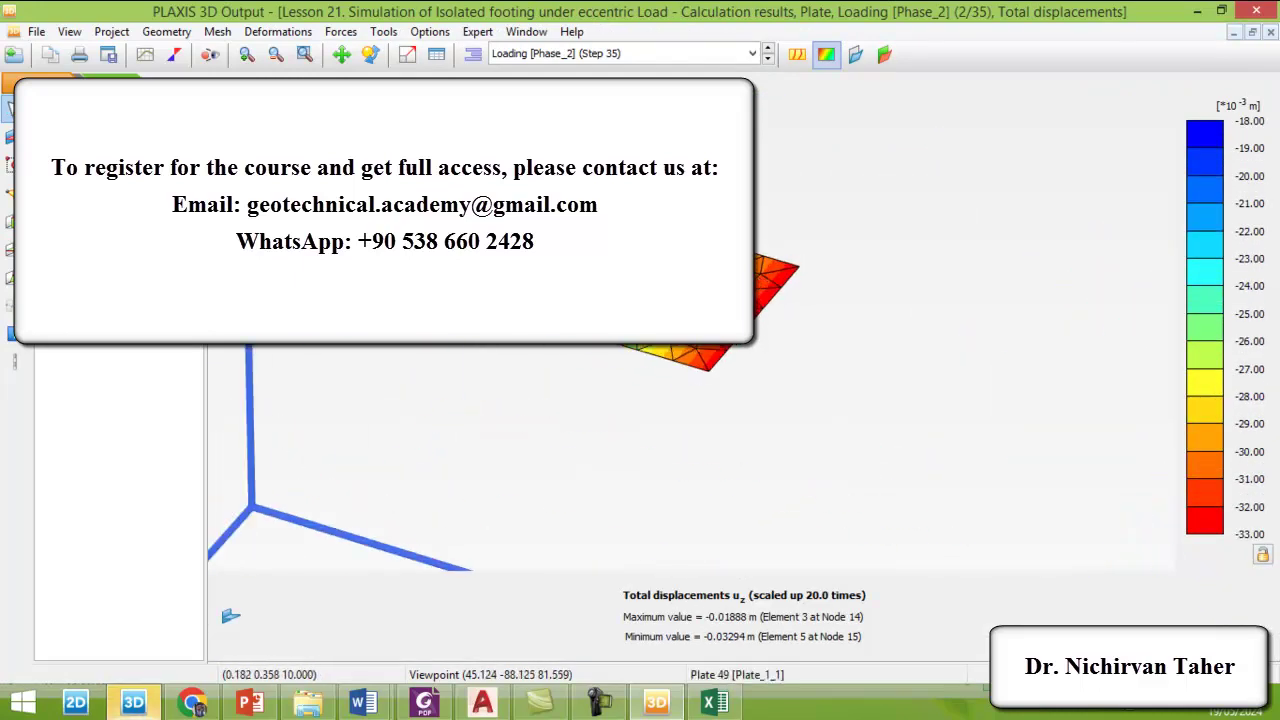
click(341, 32)
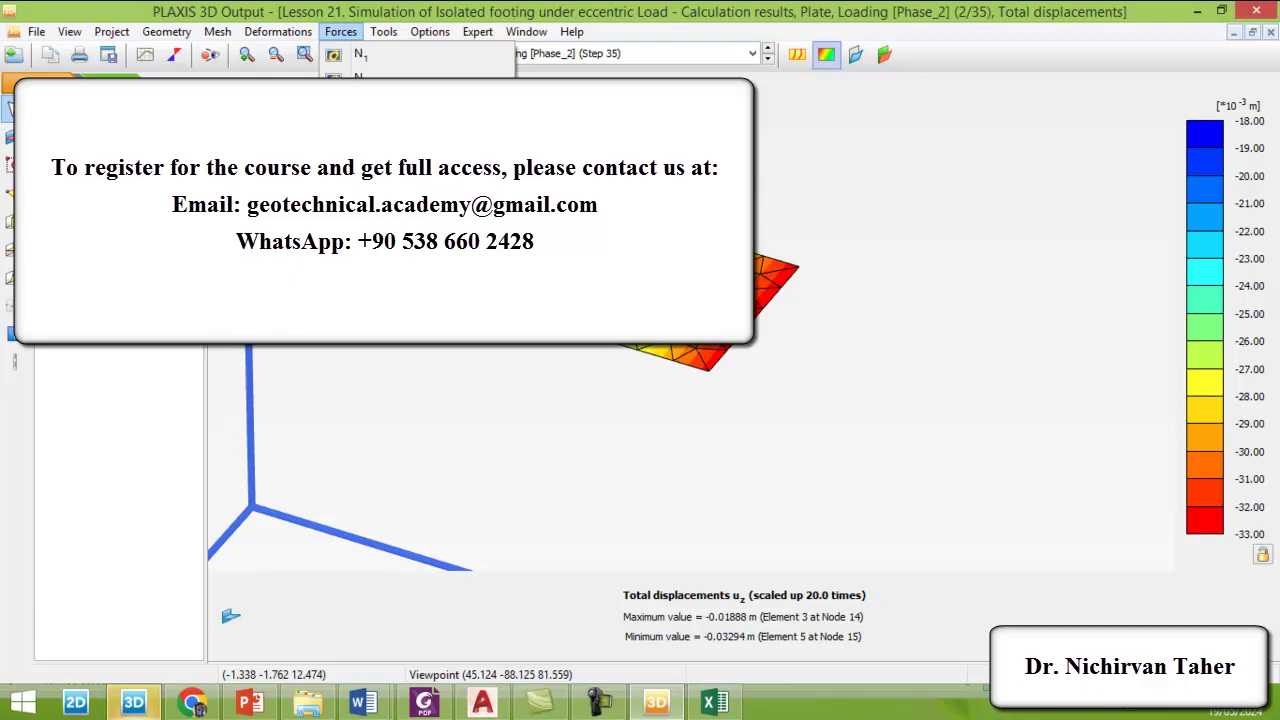
key(Escape)
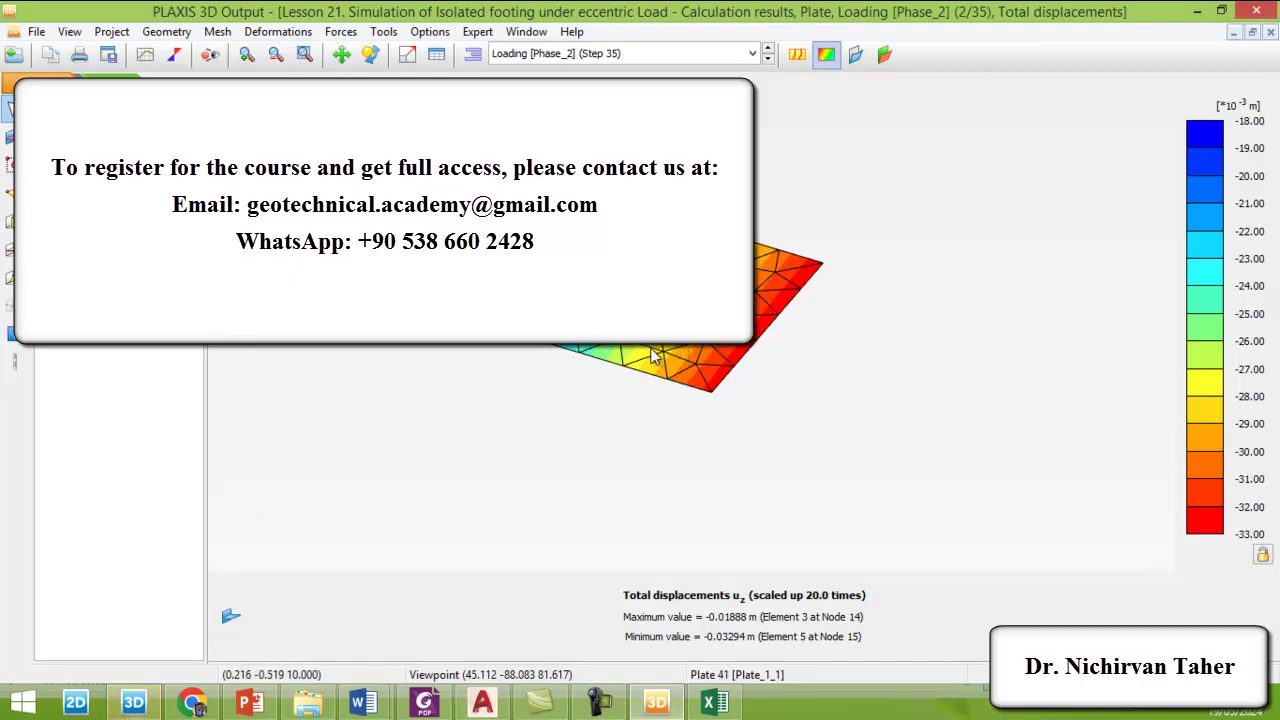
- Display the footing plate's bending moments M11 and M22 for the Loading phase and examine the M22 distribution
click(355, 33)
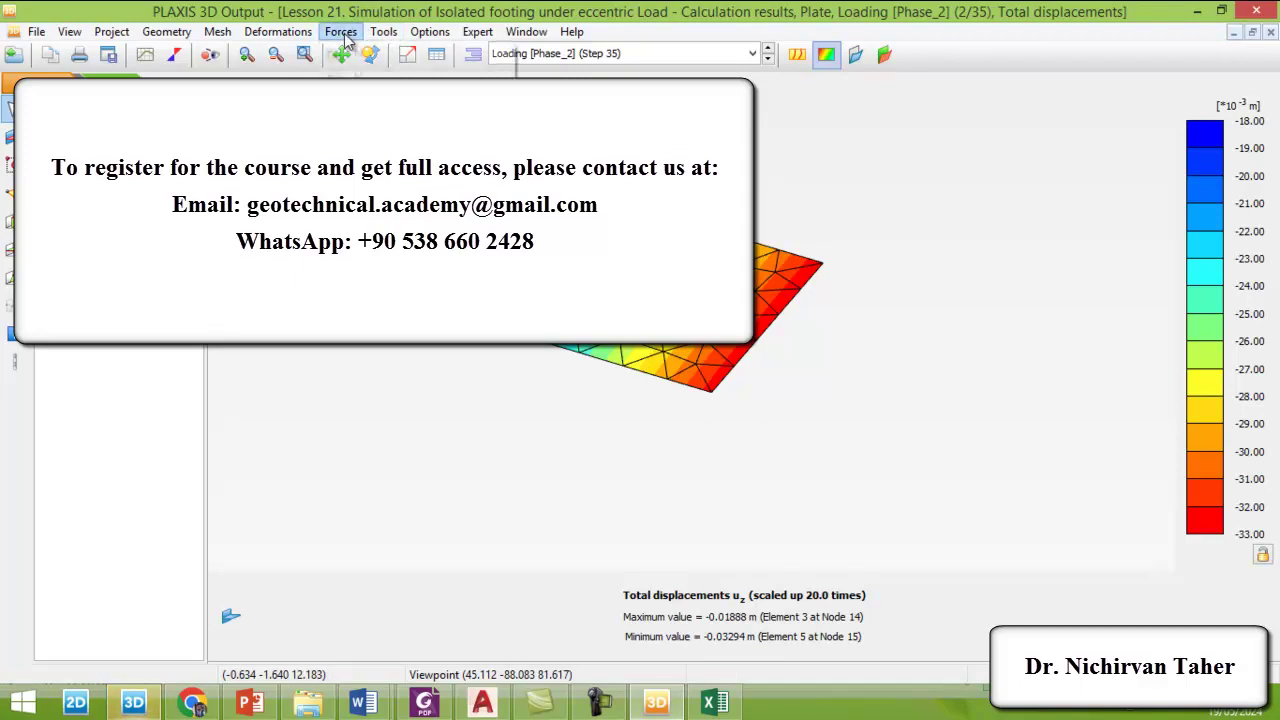
click(360, 169)
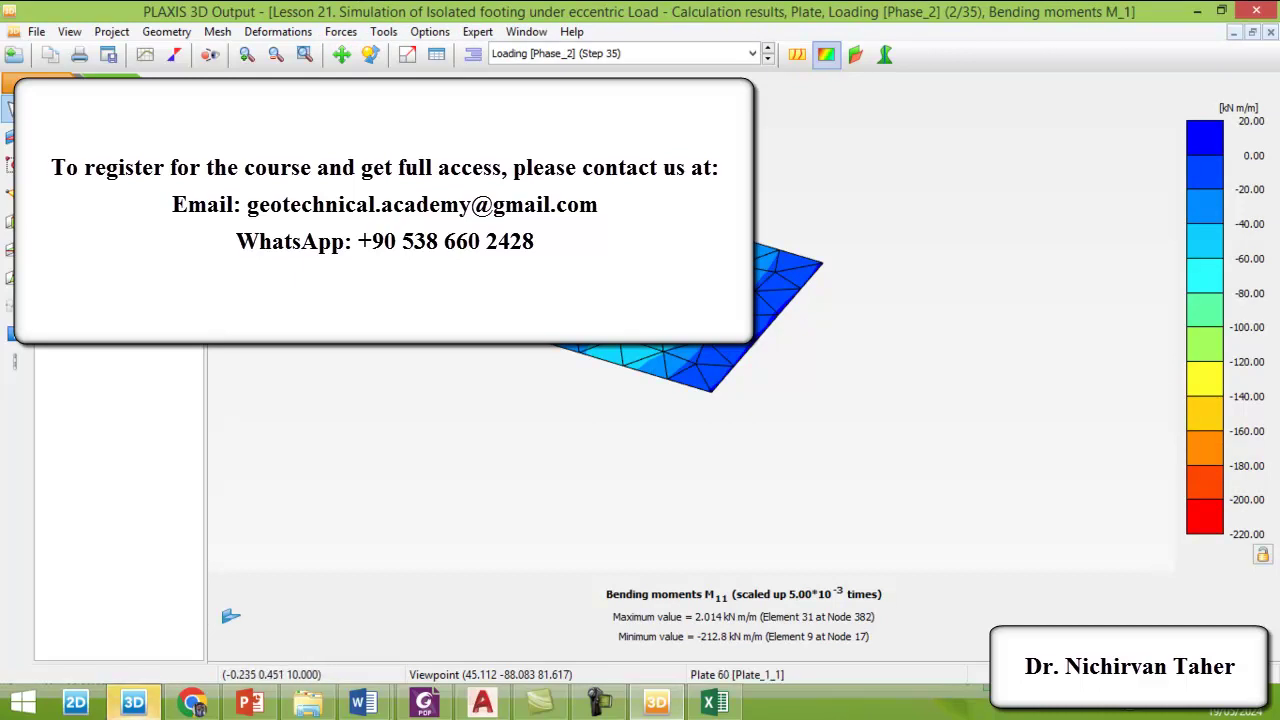
click(340, 32)
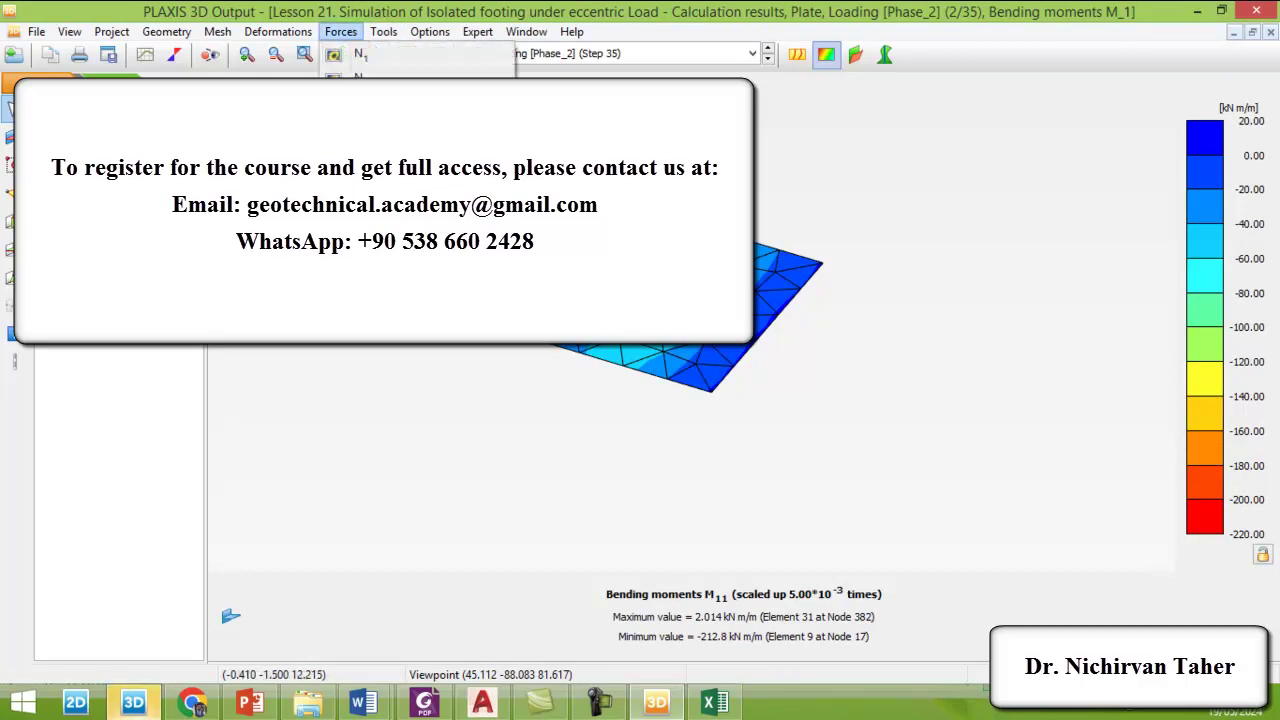
click(360, 191)
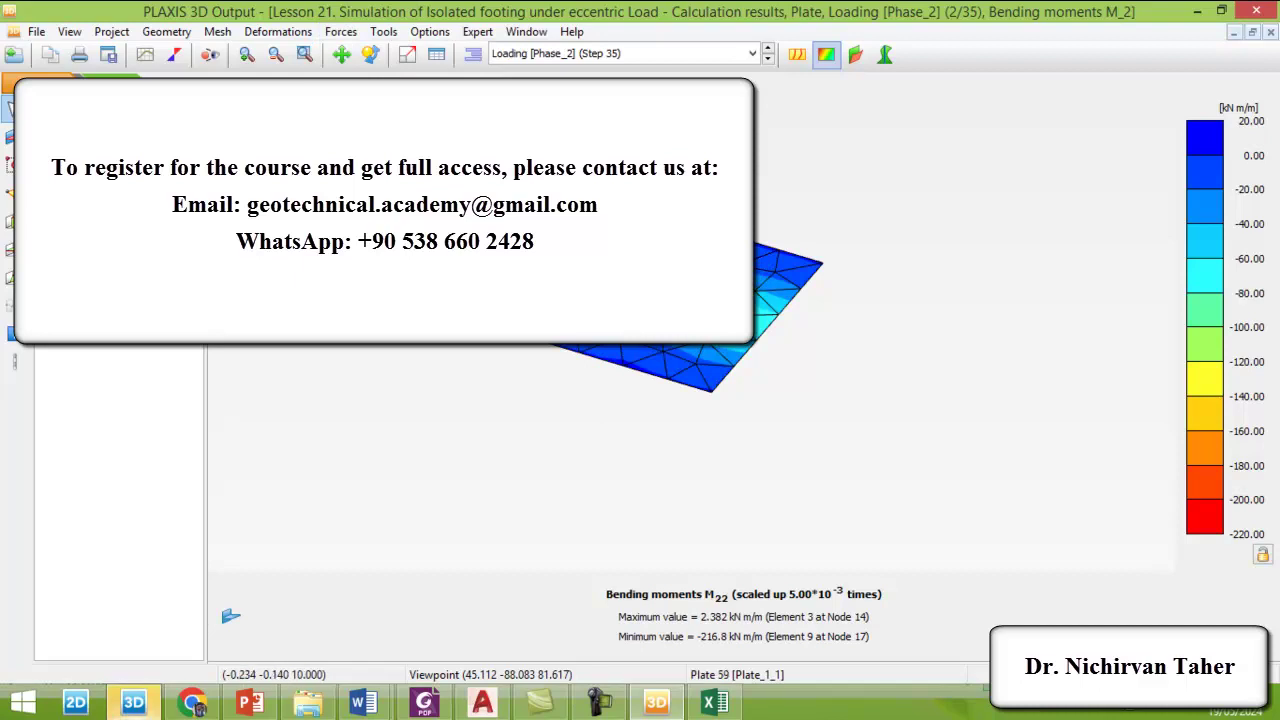
scroll(787, 321, up, 5)
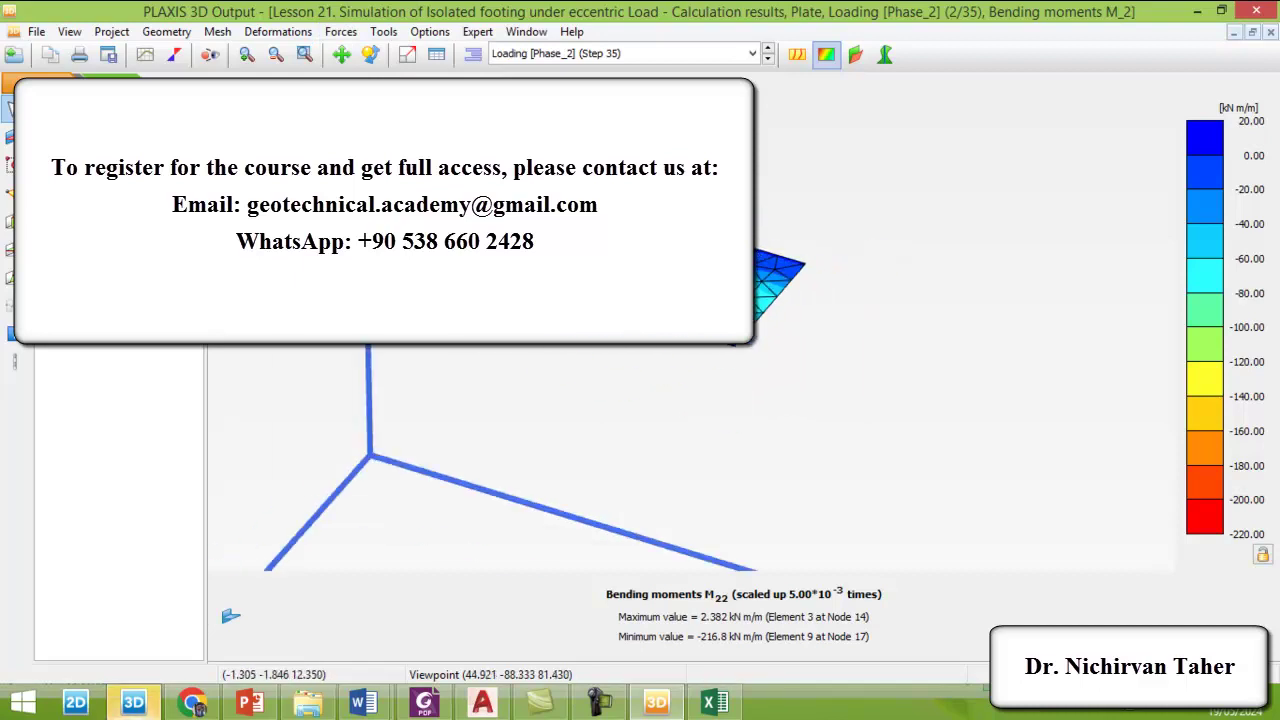
scroll(721, 347, down, 3)
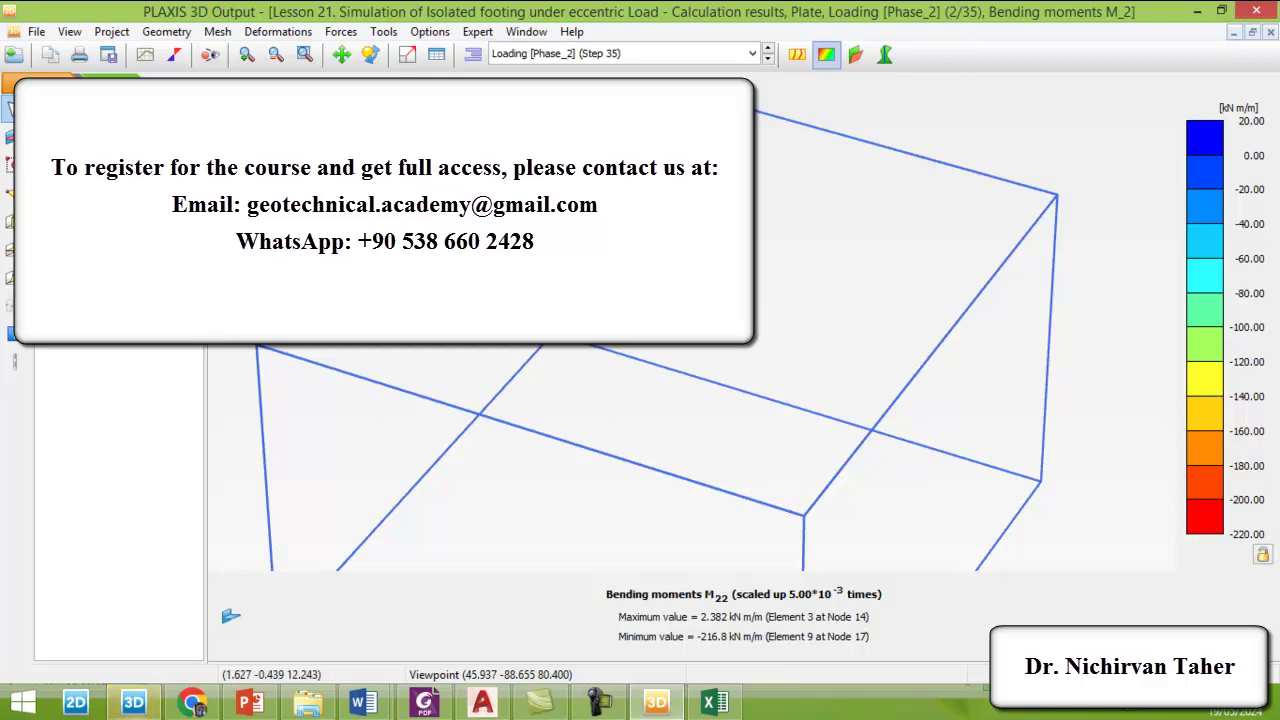
scroll(668, 250, up, 3)
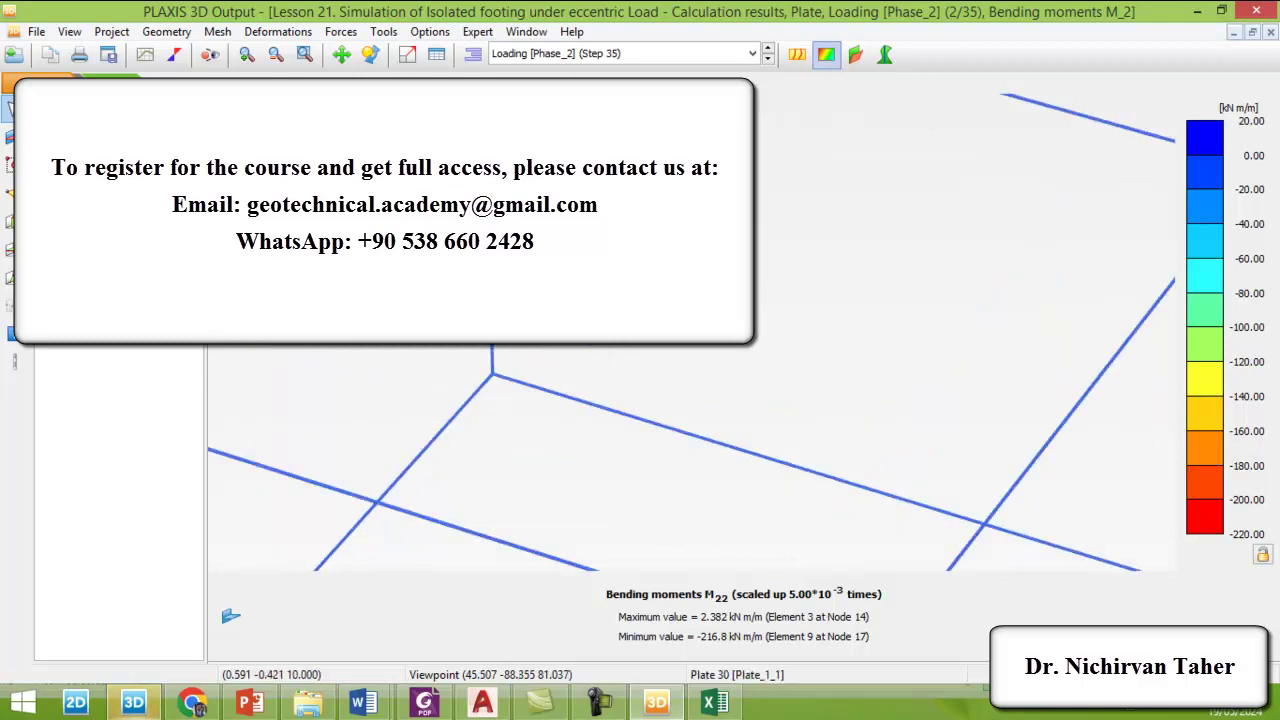